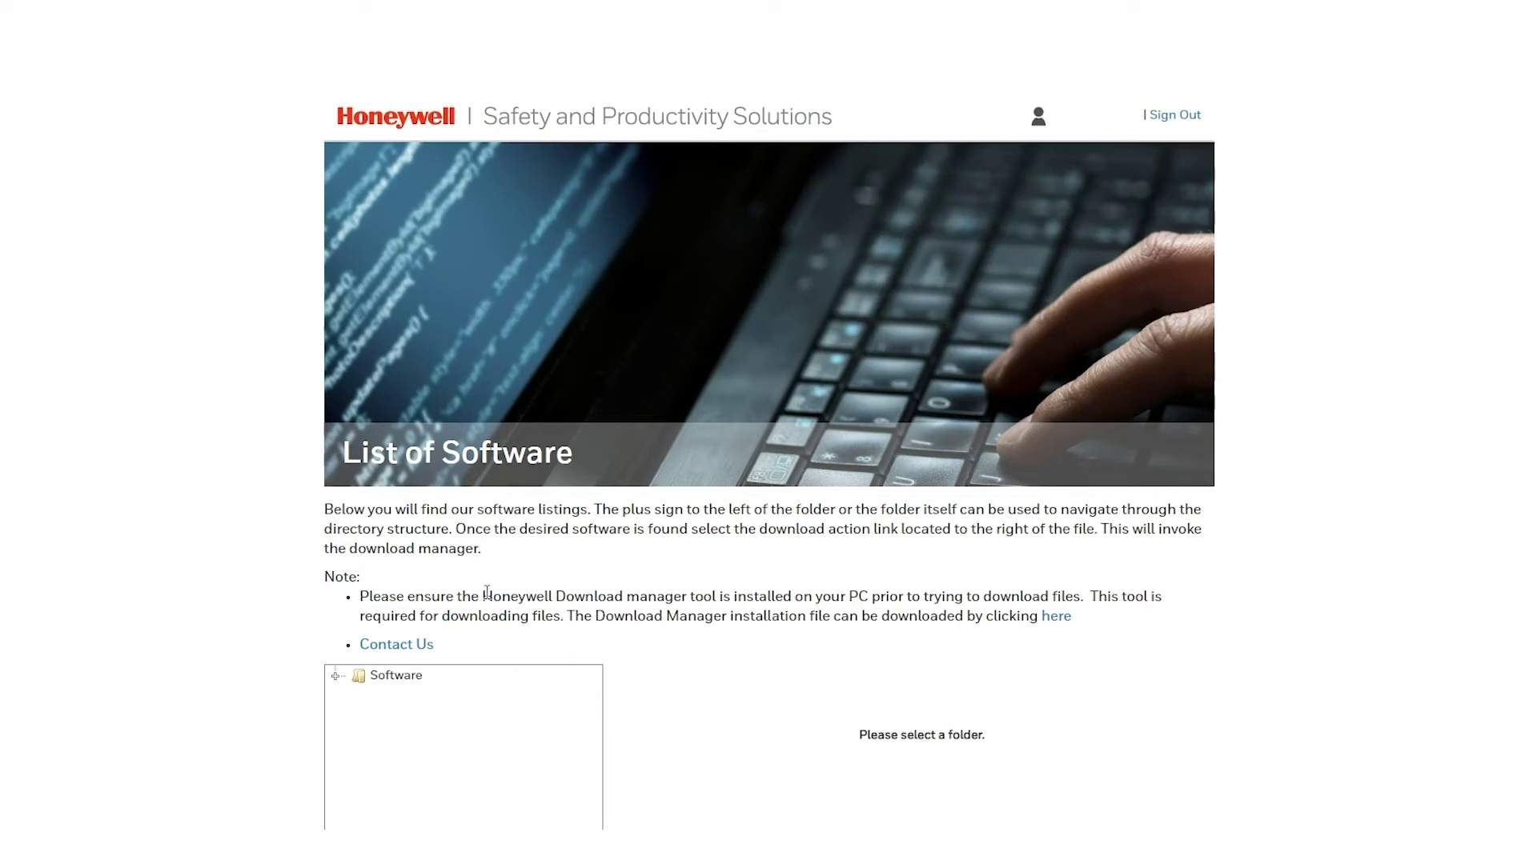
# Step: Go to Software > Printers > Desktop > PC23 PC43 PD43 > Current > Firmware and download firmware_K10.17.019837.zip
pyautogui.moveTo(485, 597); pyautogui.dragTo(726, 598)
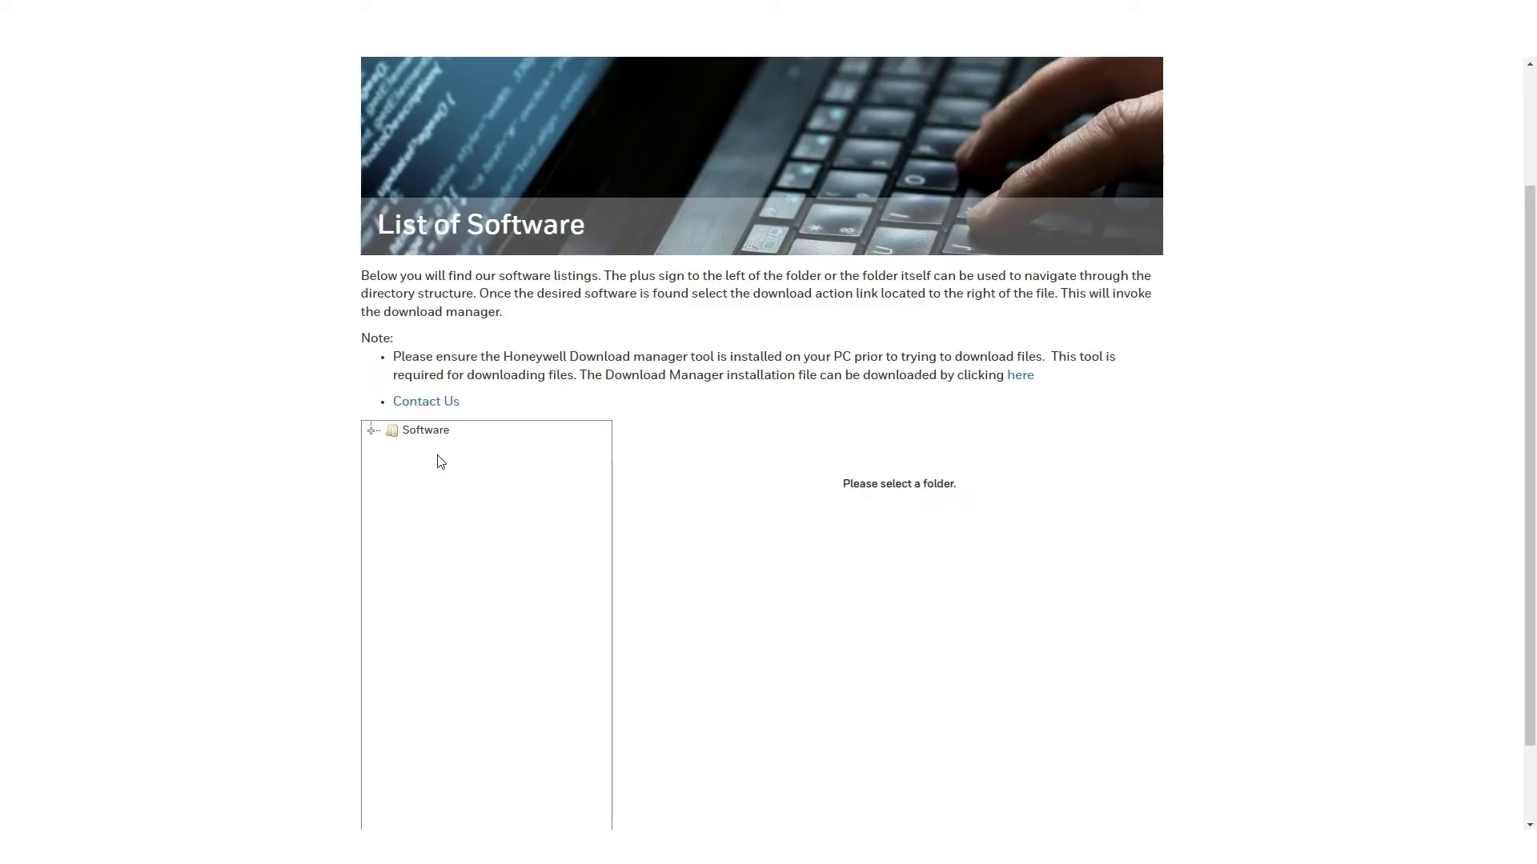
pyautogui.click(439, 432)
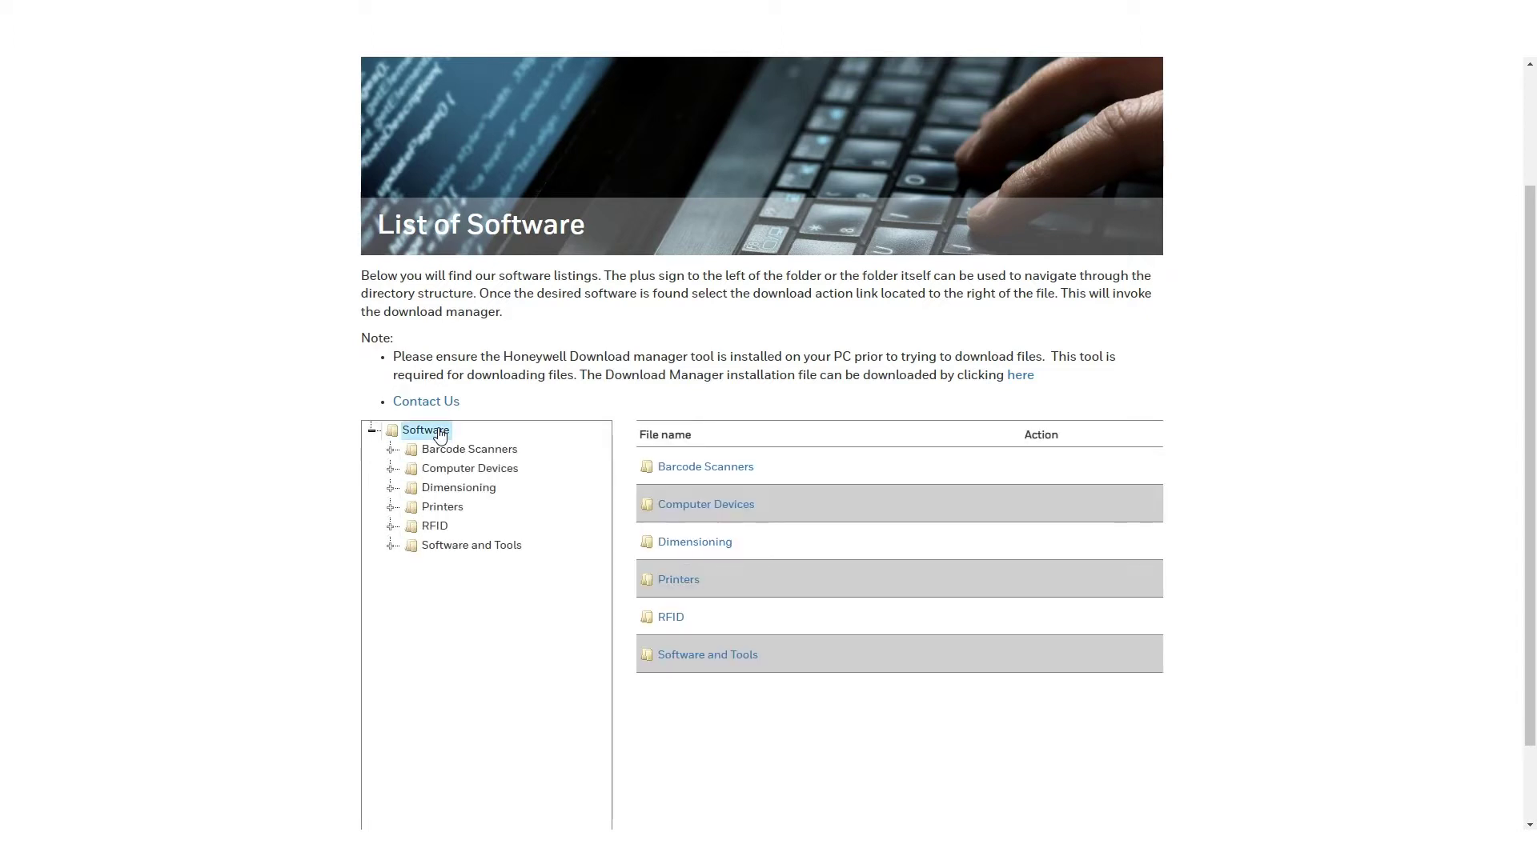
pyautogui.click(452, 514)
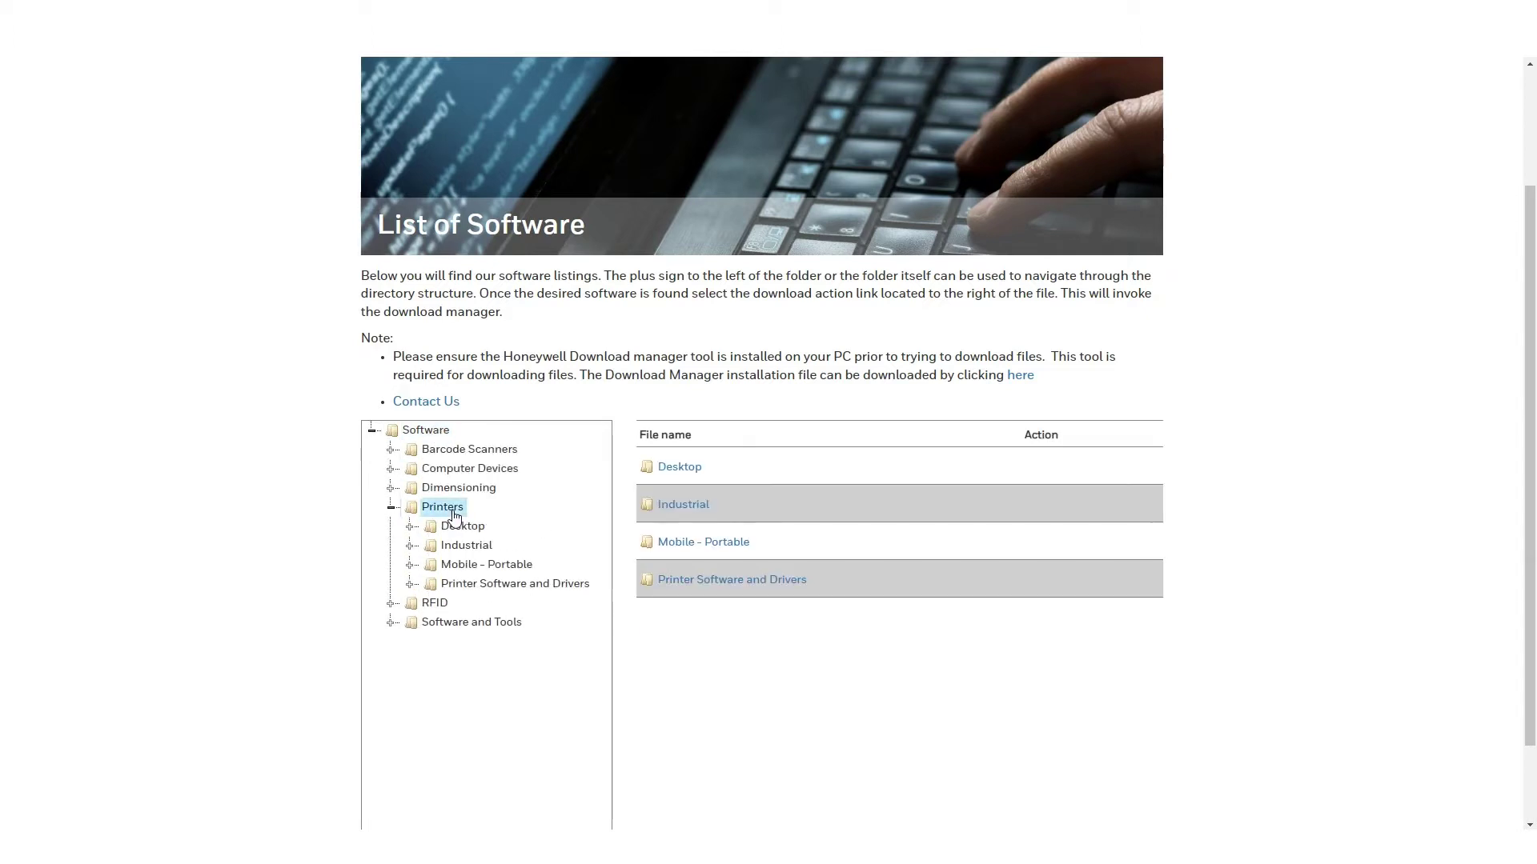
pyautogui.click(477, 531)
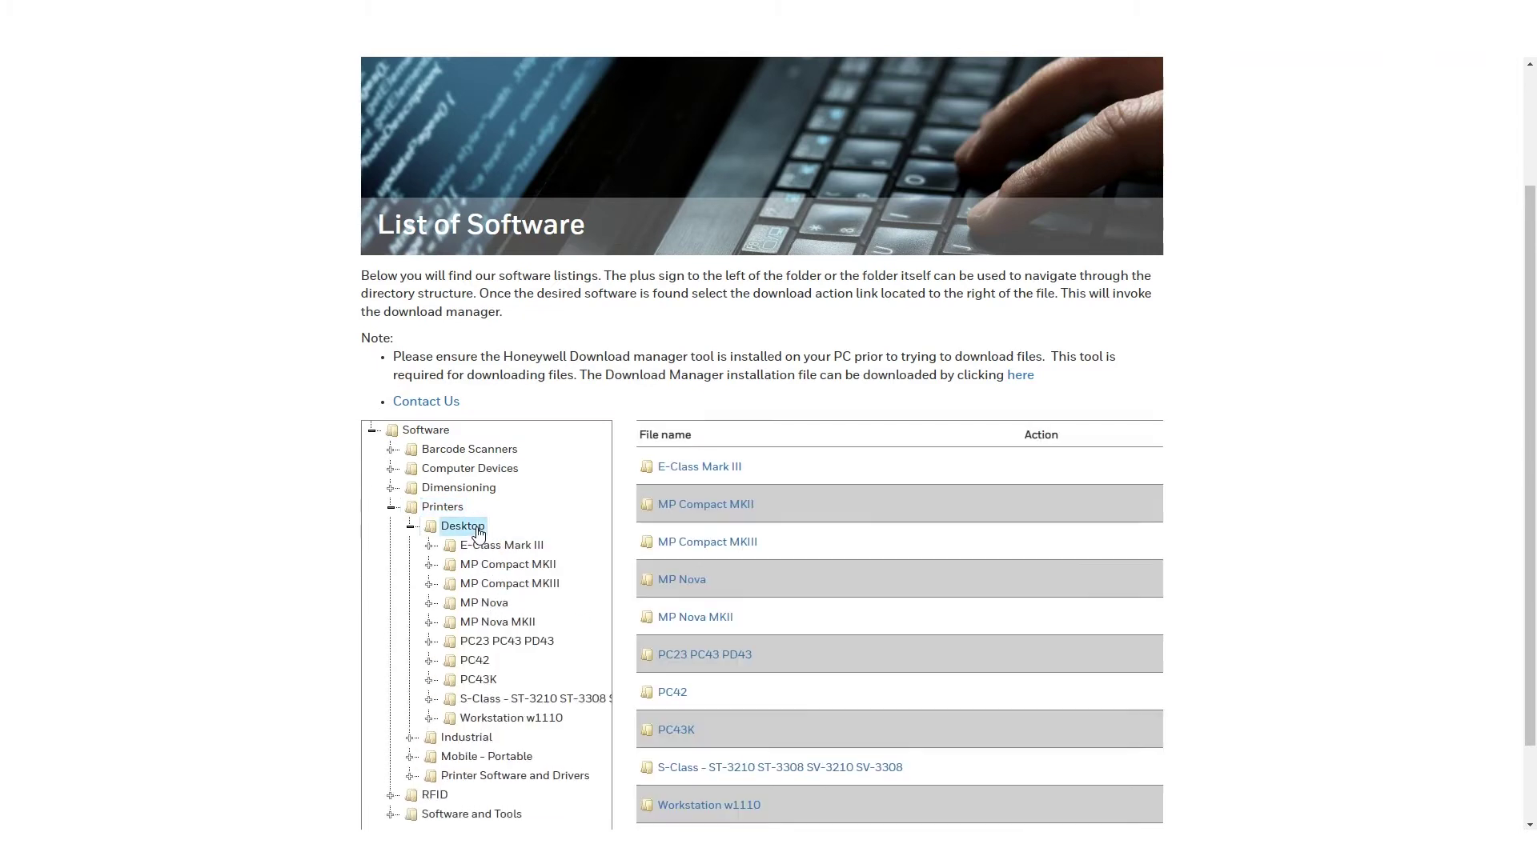
pyautogui.click(532, 645)
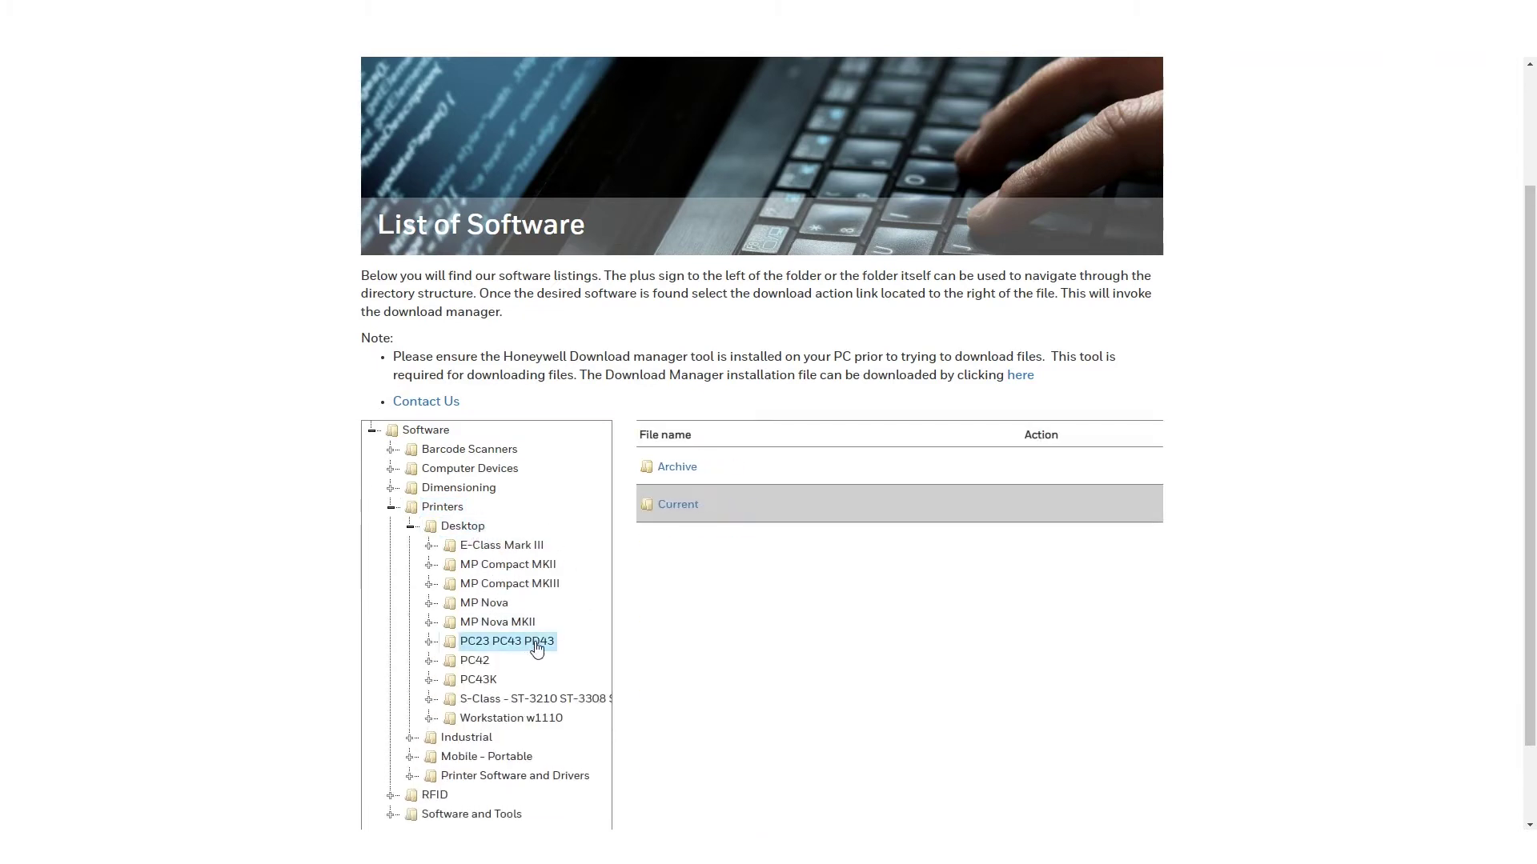
pyautogui.click(686, 508)
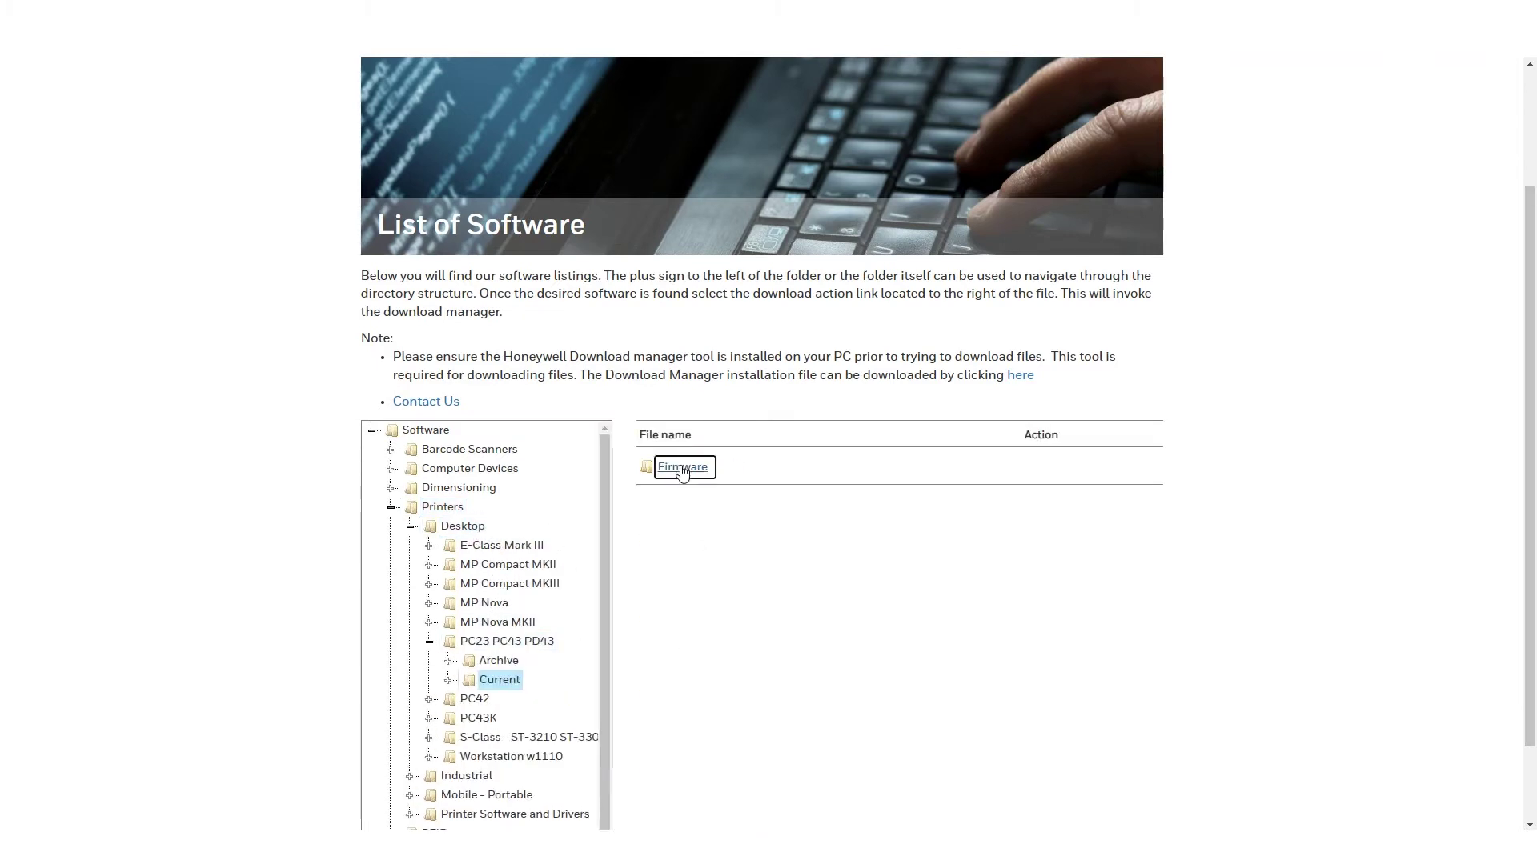
pyautogui.click(682, 470)
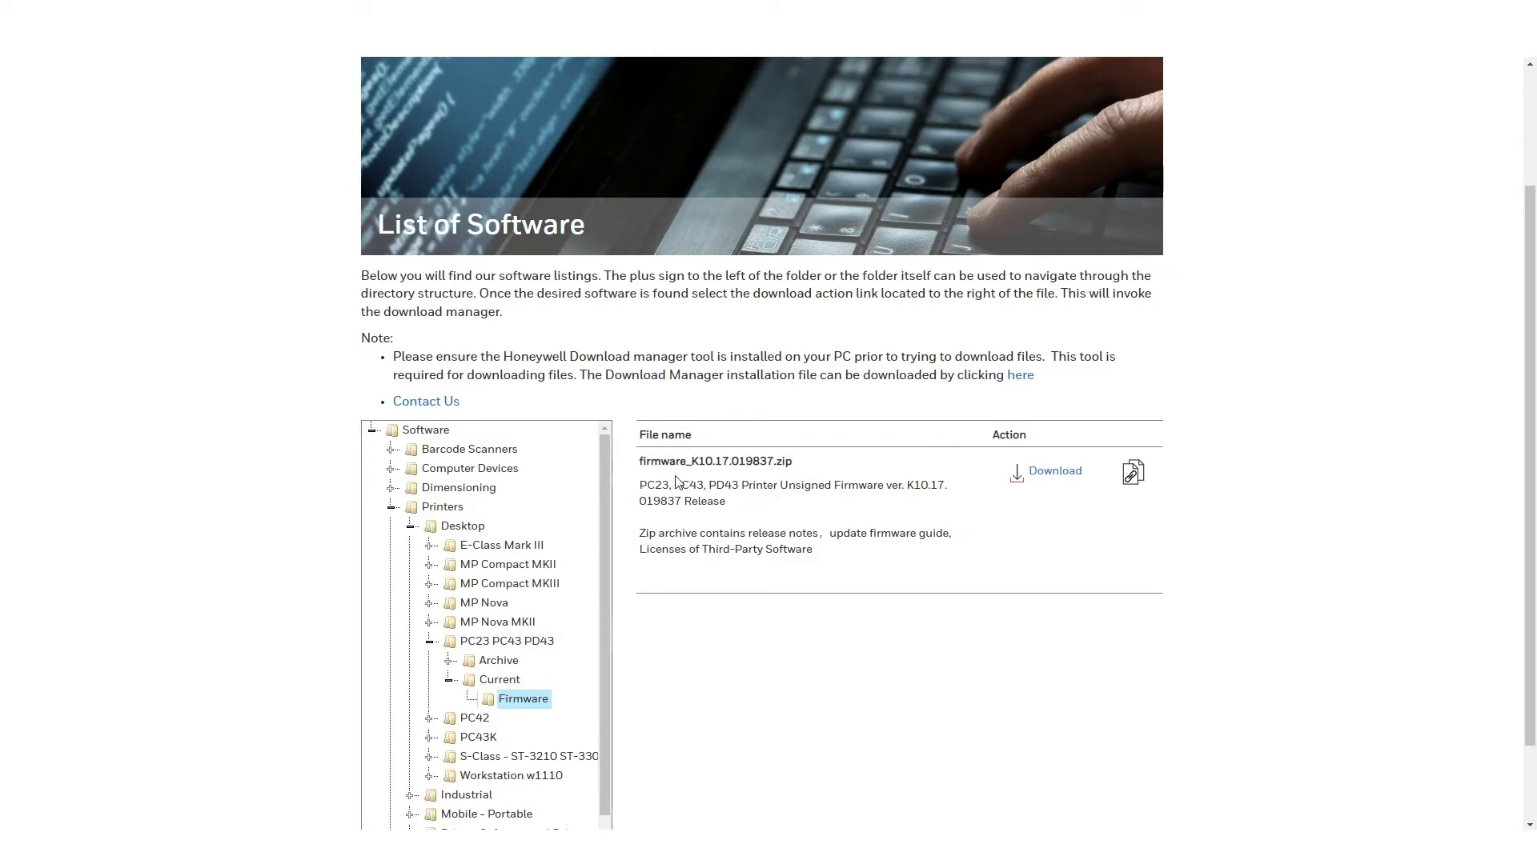
pyautogui.click(1080, 477)
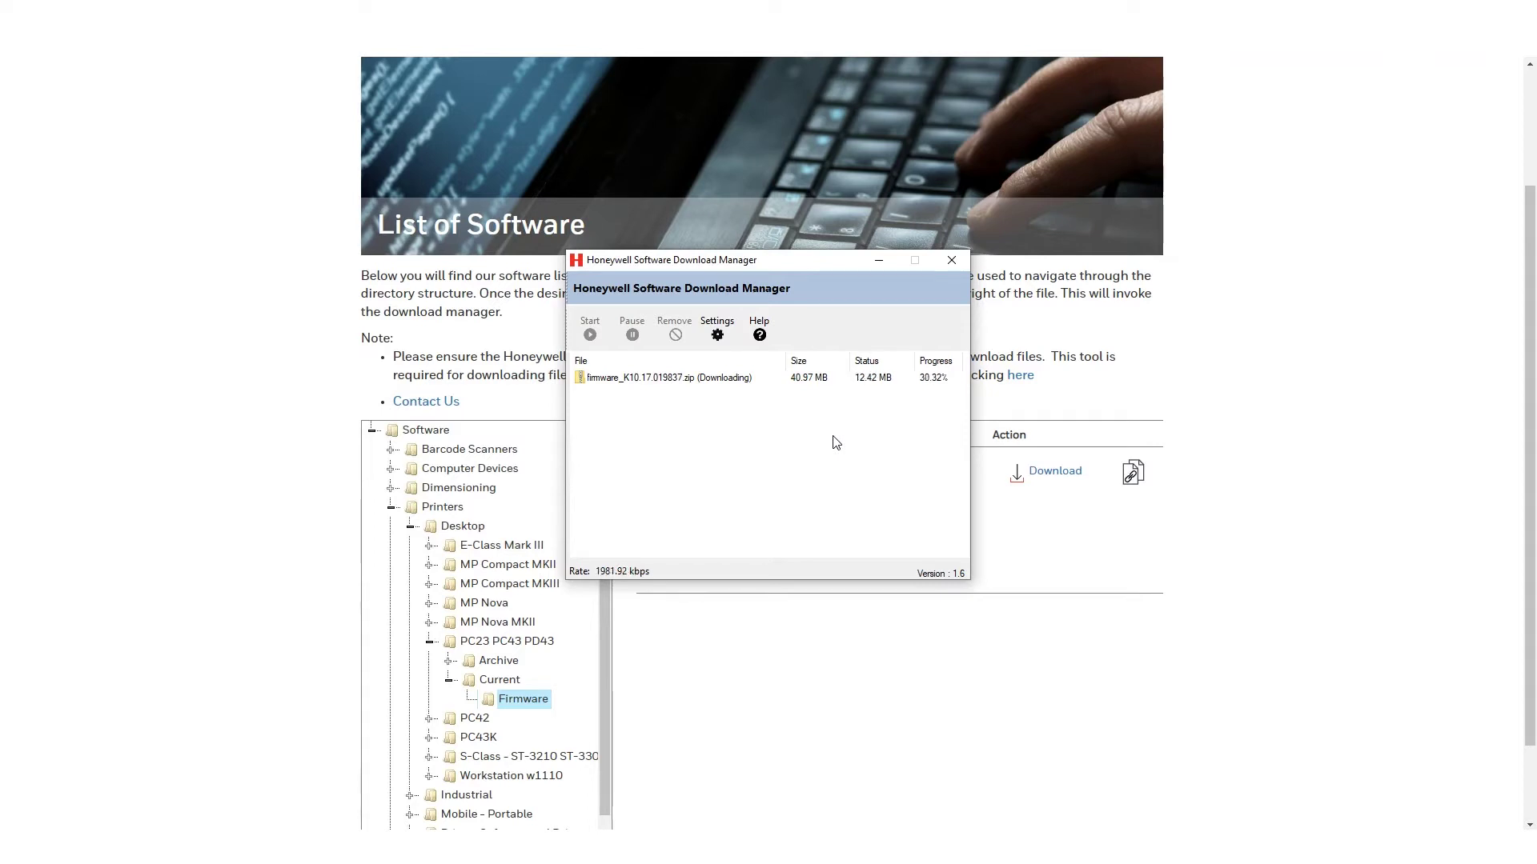
# Step: Exit the Download Manager once the firmware zip reaches 100% and show the desktop
pyautogui.click(949, 261)
pyautogui.click(811, 478)
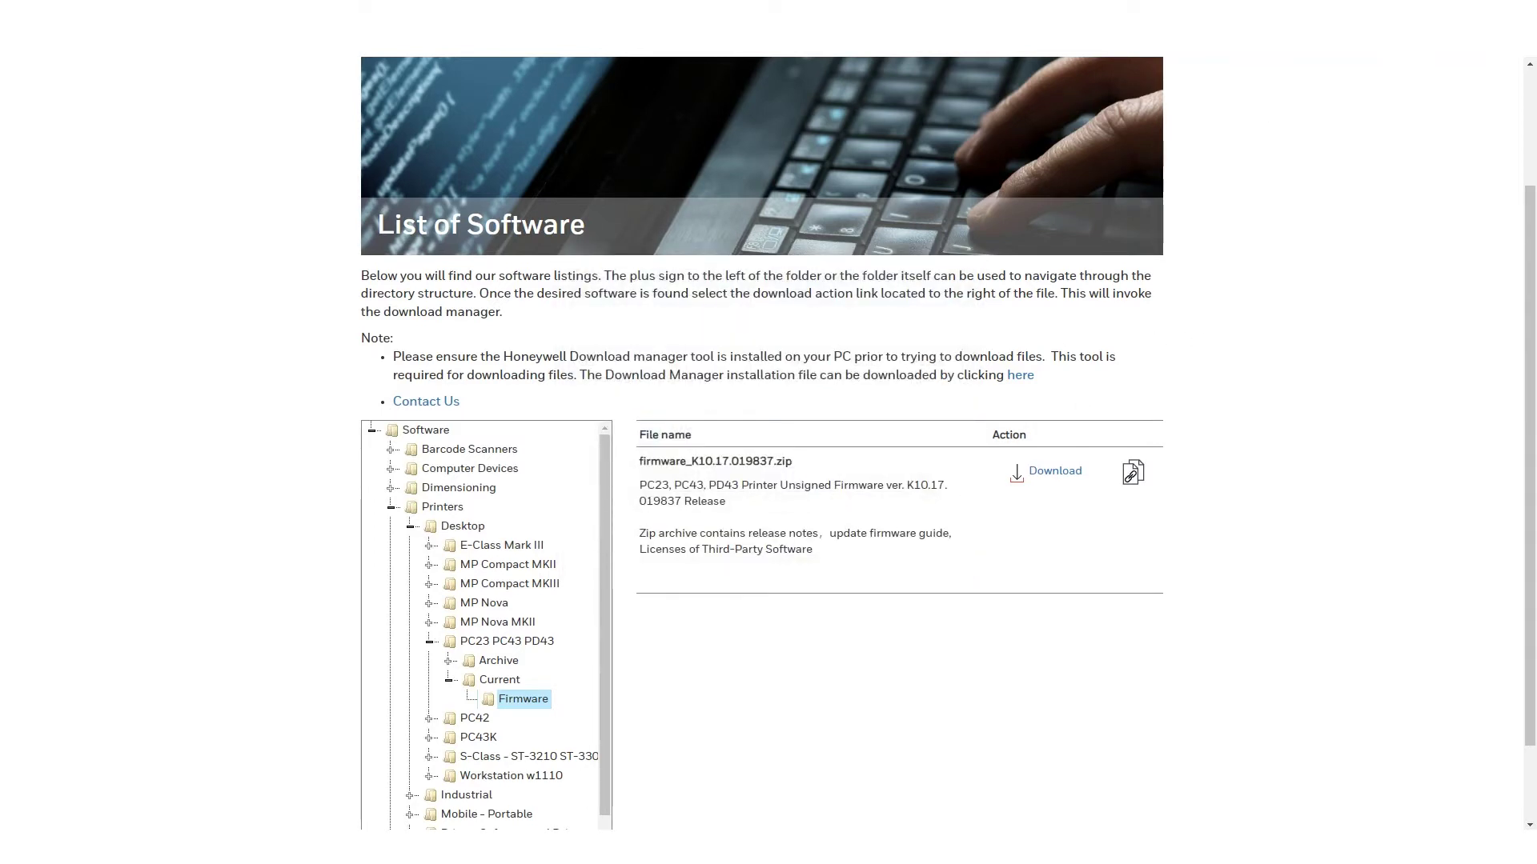
pyautogui.press('super+d')
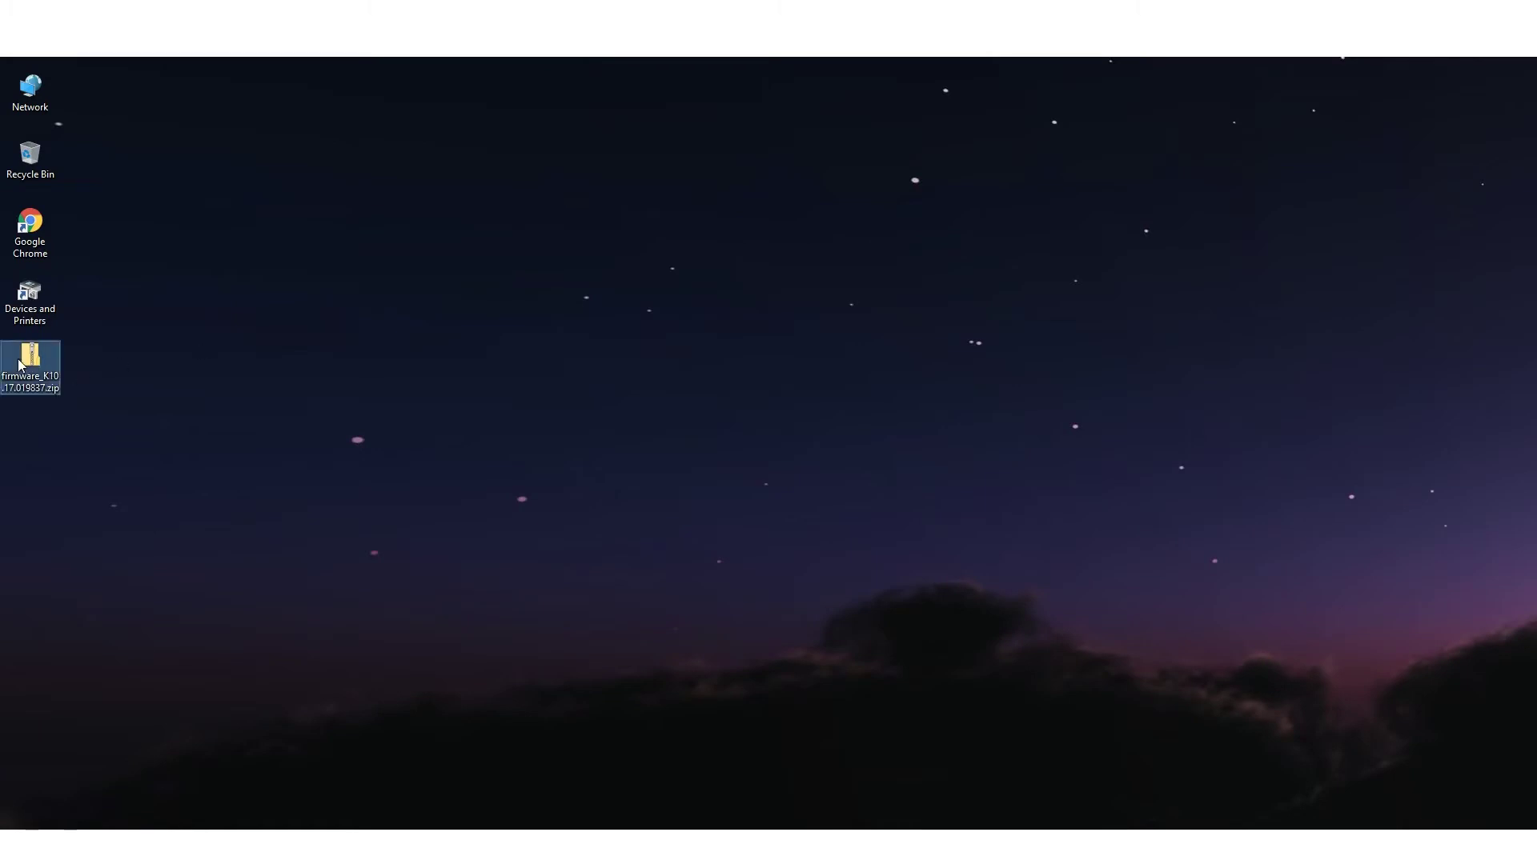
# Step: Bring up the context menu for firmware_K10.17.019837.zip on the desktop to extract it
pyautogui.rightClick(31, 358)
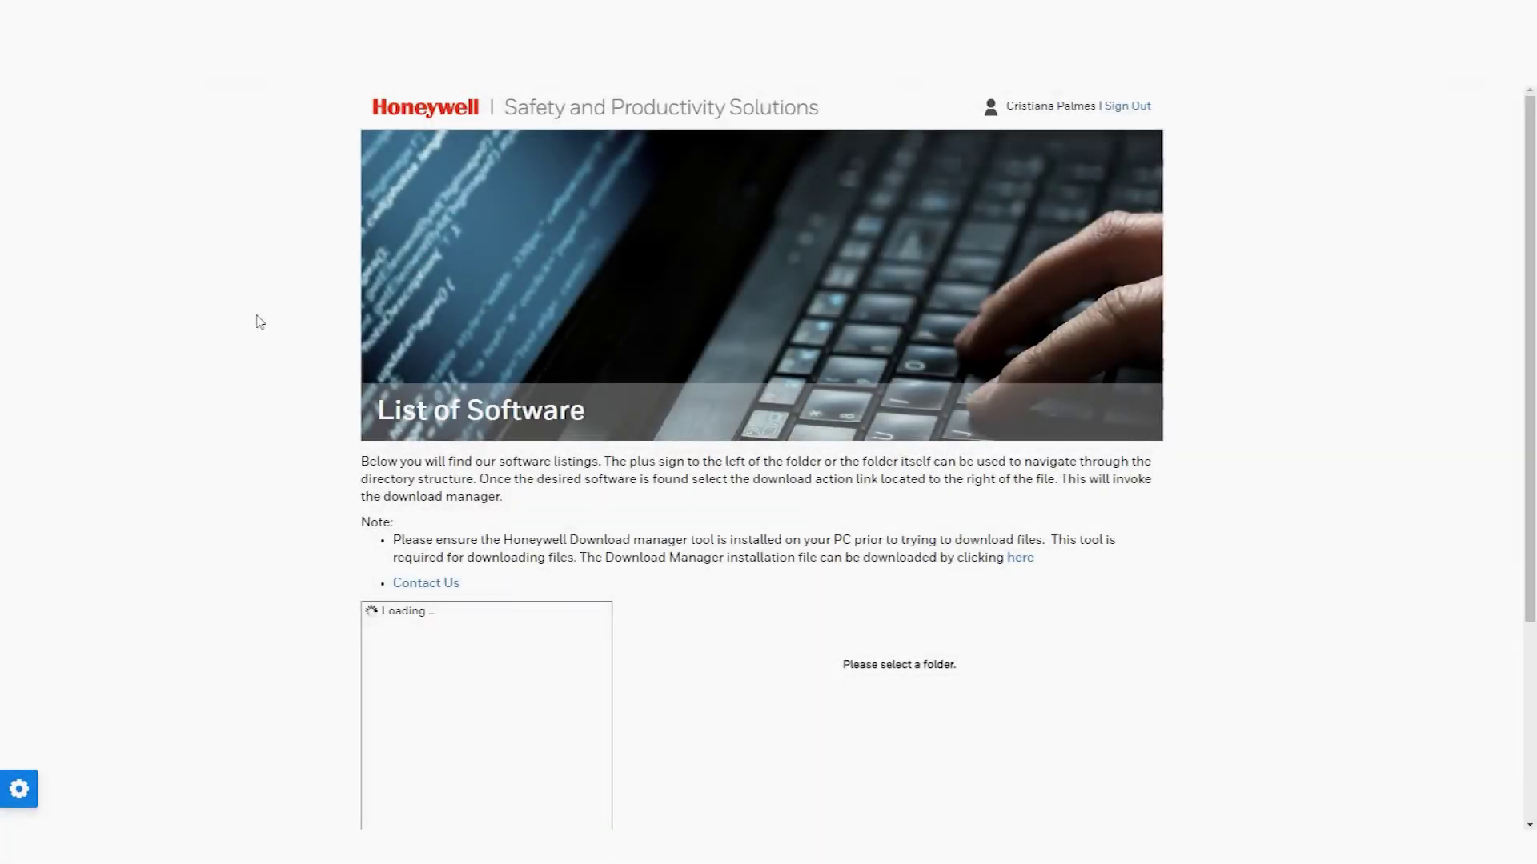
# Step: Browse to Printers > Printer Software and Drivers > Printer Drivers > Windows Print Drivers > Current
pyautogui.scroll(-2, 260, 322)
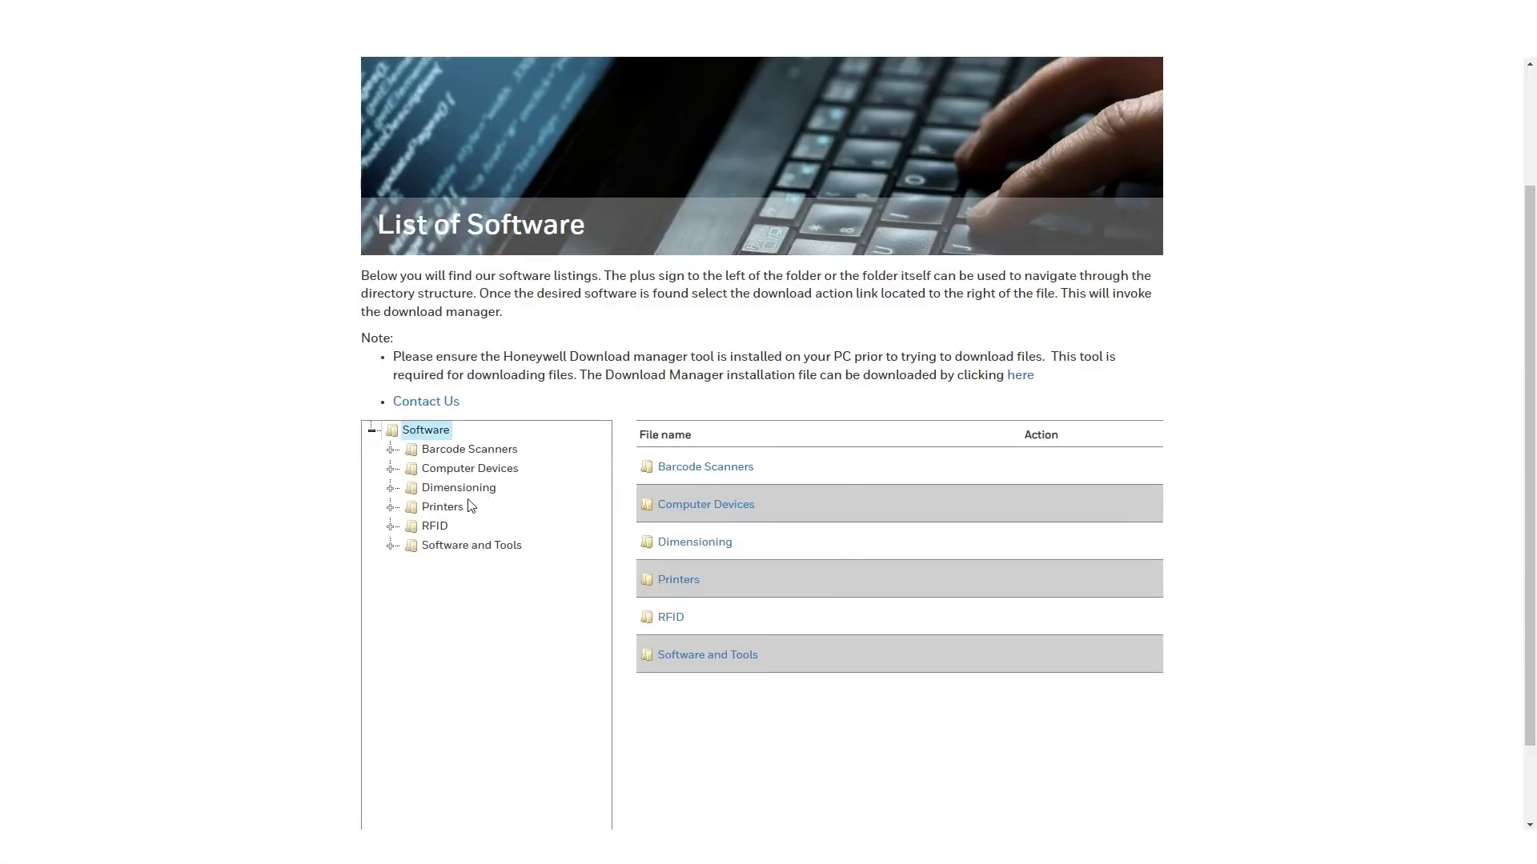
pyautogui.click(467, 507)
pyautogui.click(522, 585)
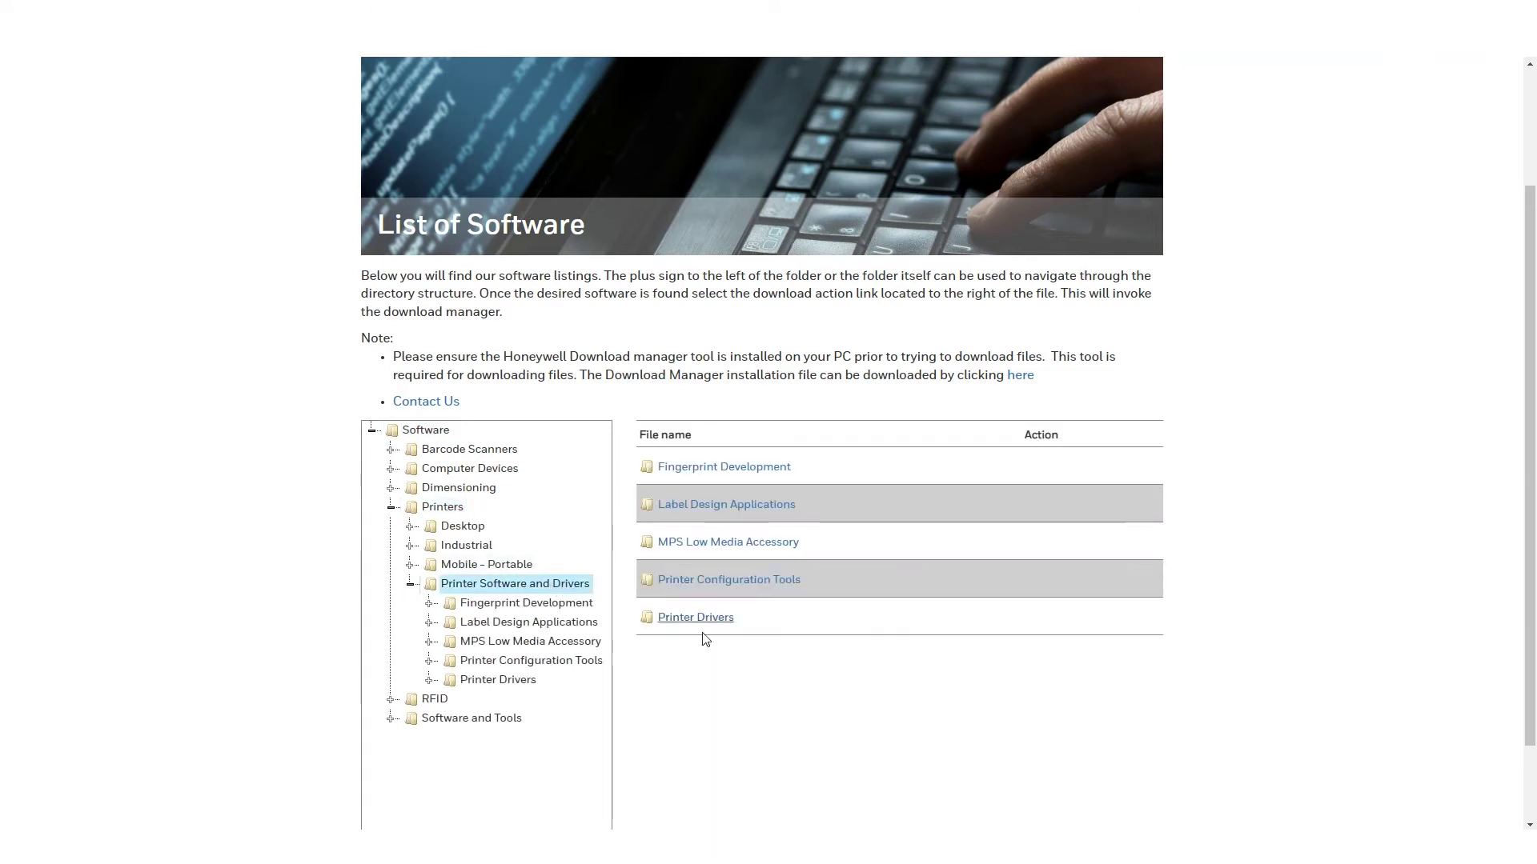
pyautogui.click(521, 683)
pyautogui.click(756, 628)
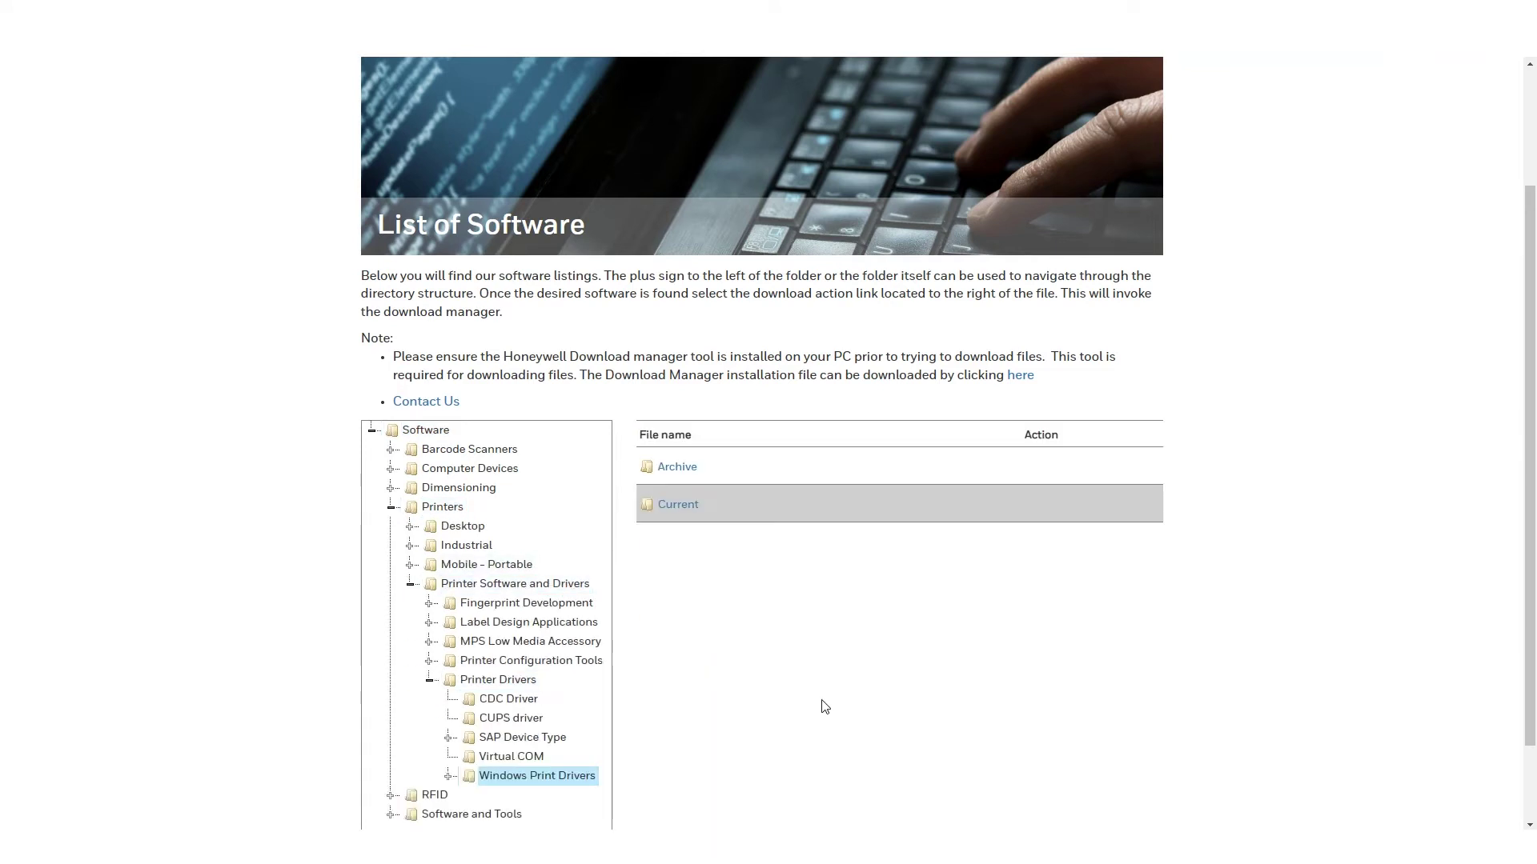
pyautogui.click(679, 509)
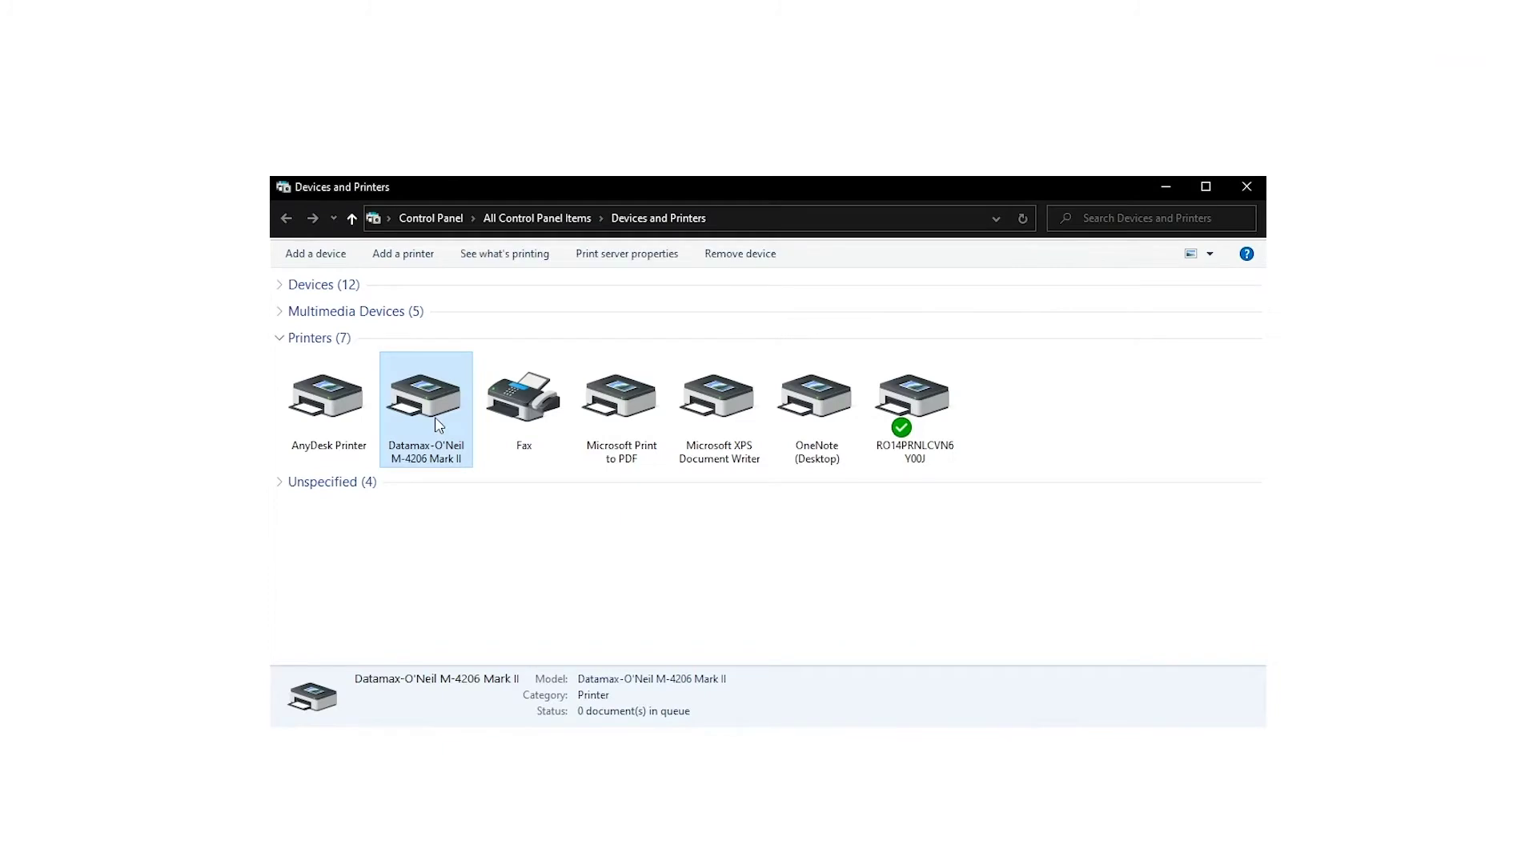
# Step: Set the Datamax M-4206 Mark II's advanced properties to print directly to the printer
pyautogui.rightClick(438, 425)
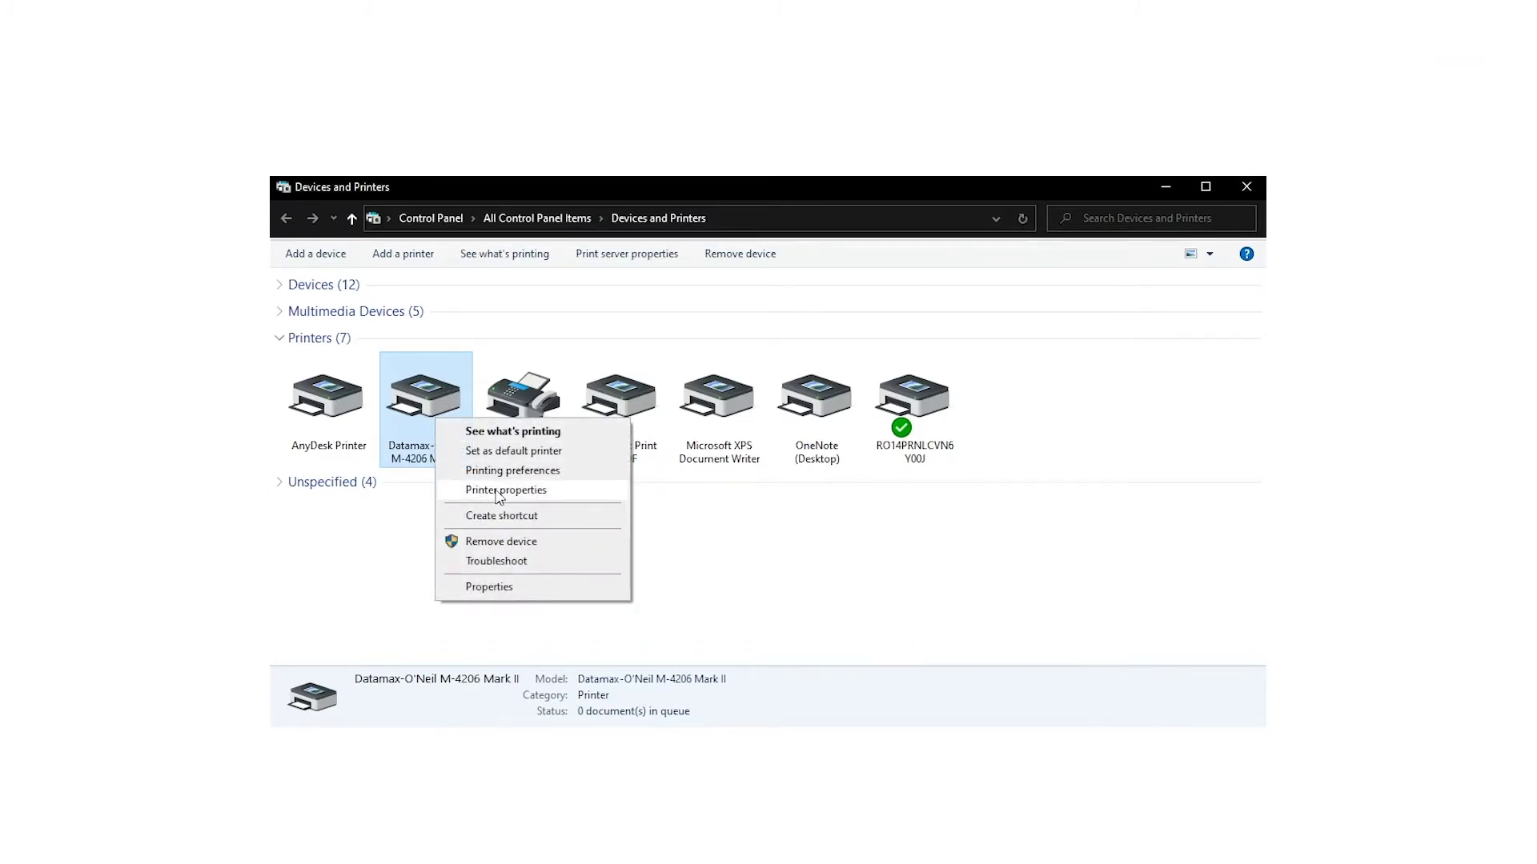
pyautogui.click(498, 490)
pyautogui.click(710, 454)
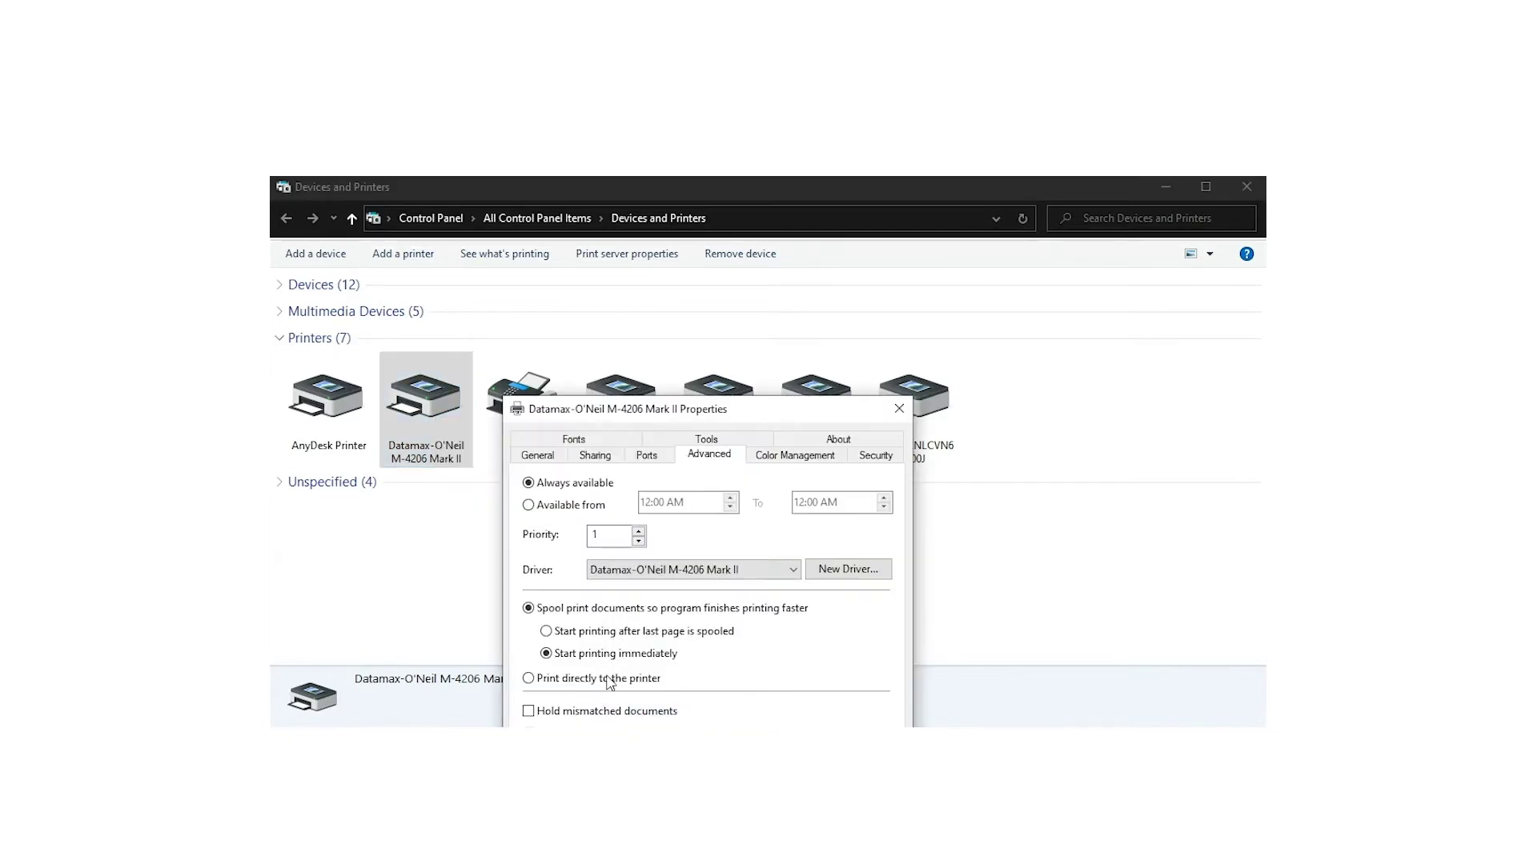
pyautogui.click(528, 679)
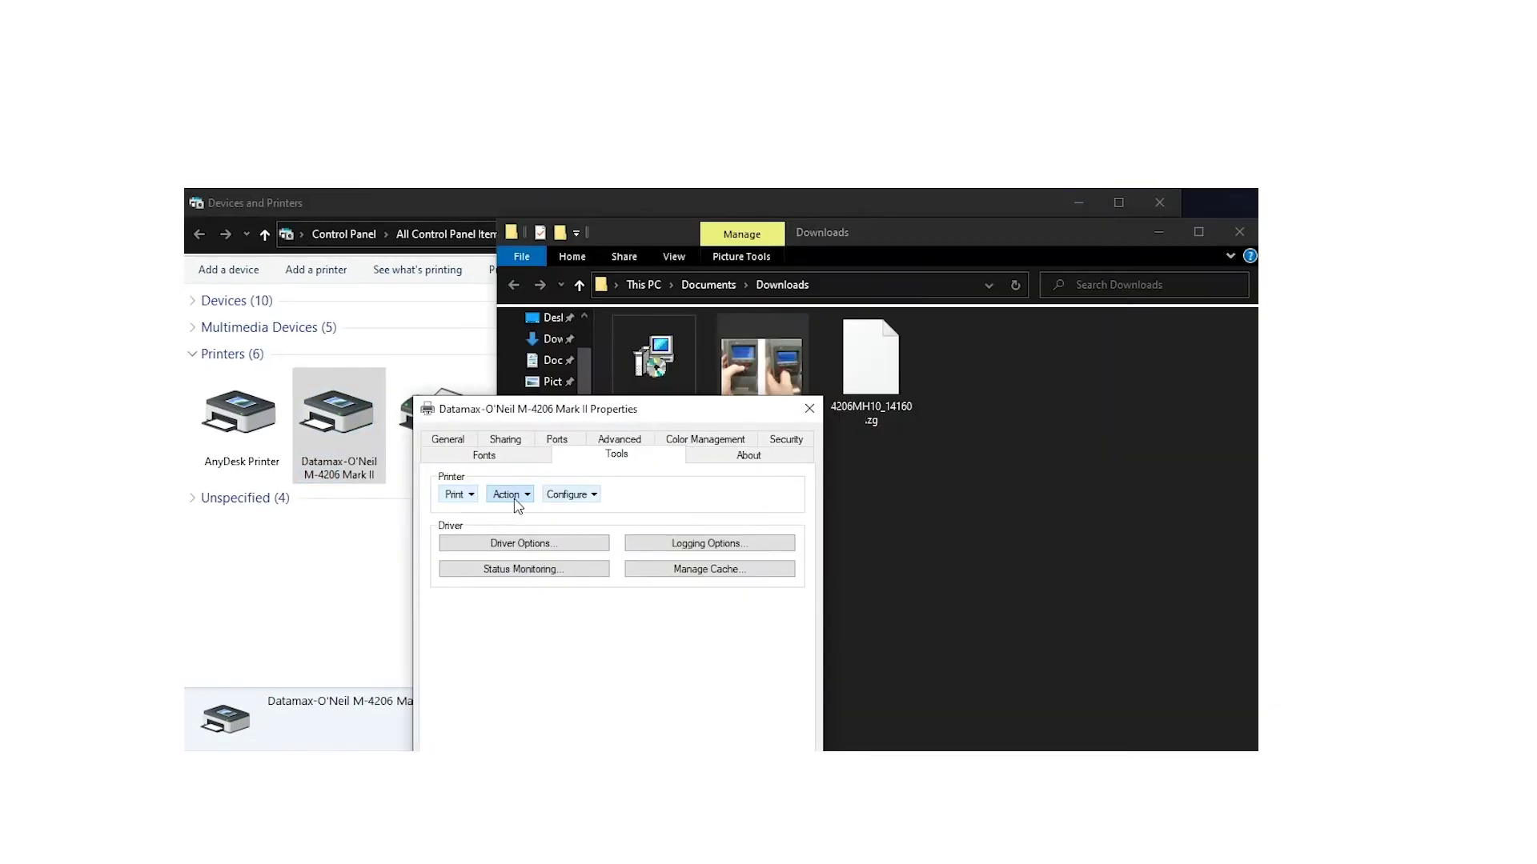
# Step: Choose Send File To Printer from the Tools actions and browse to Downloads for 4206MH10_14160.zg
pyautogui.click(512, 494)
pyautogui.click(597, 508)
pyautogui.click(504, 496)
pyautogui.click(544, 691)
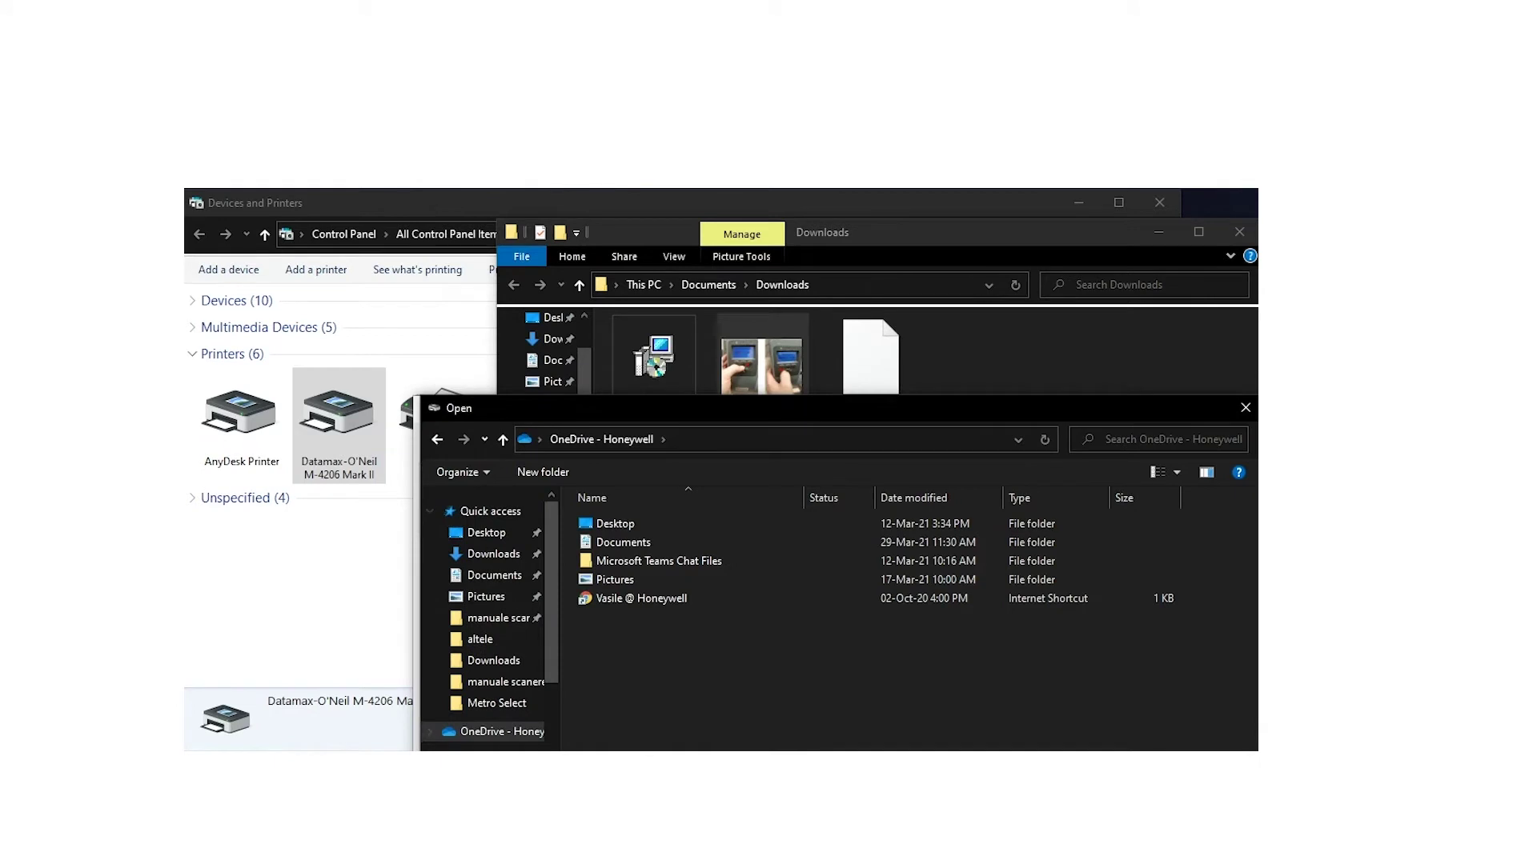
pyautogui.click(614, 560)
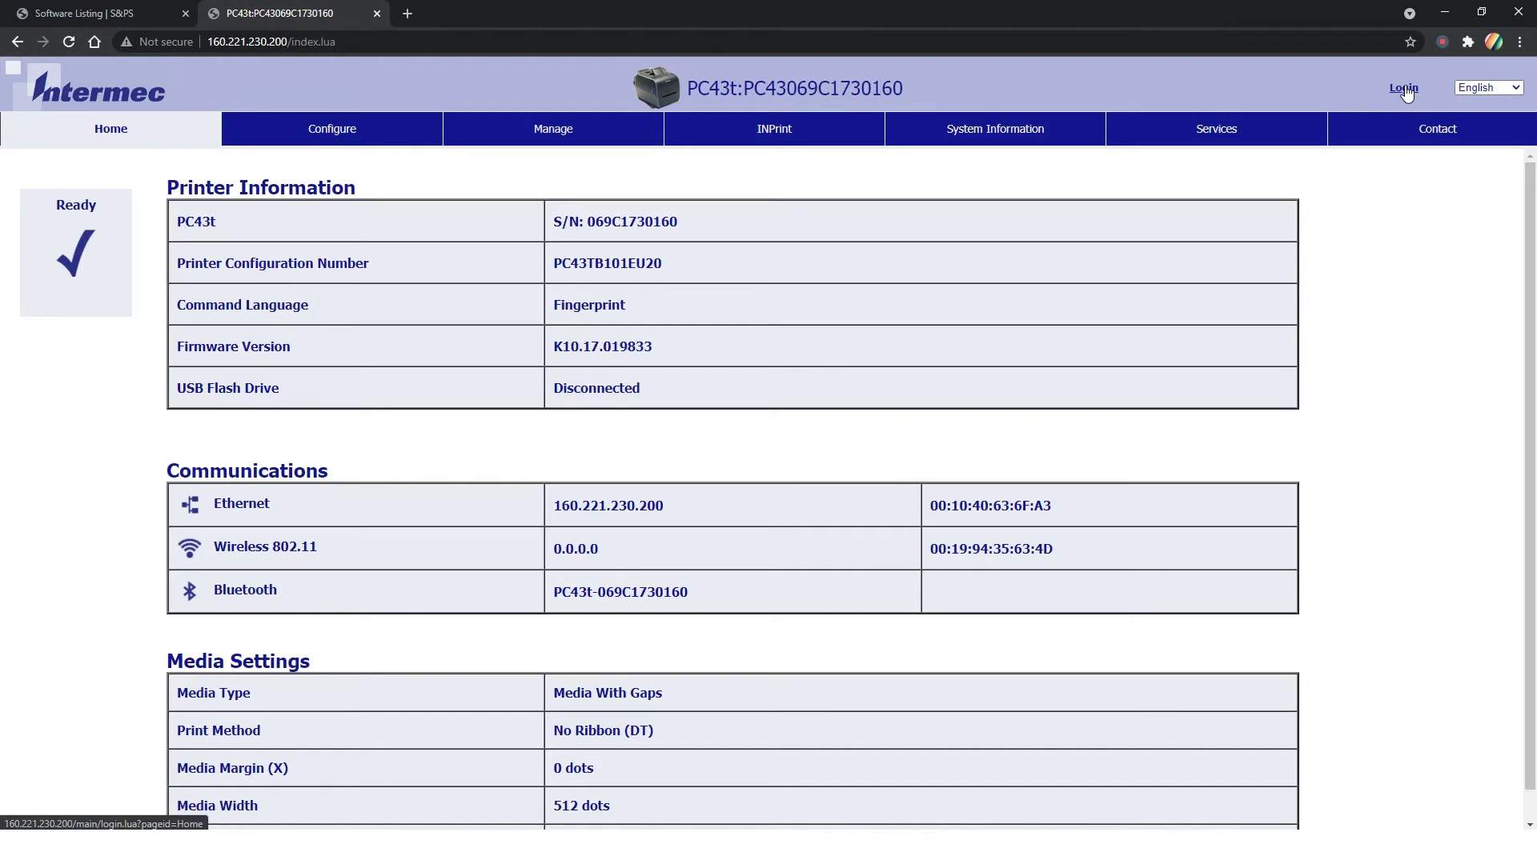
# Step: Log in to the PC43t web admin console with the admin user name and password, then open Services
pyautogui.click(1404, 88)
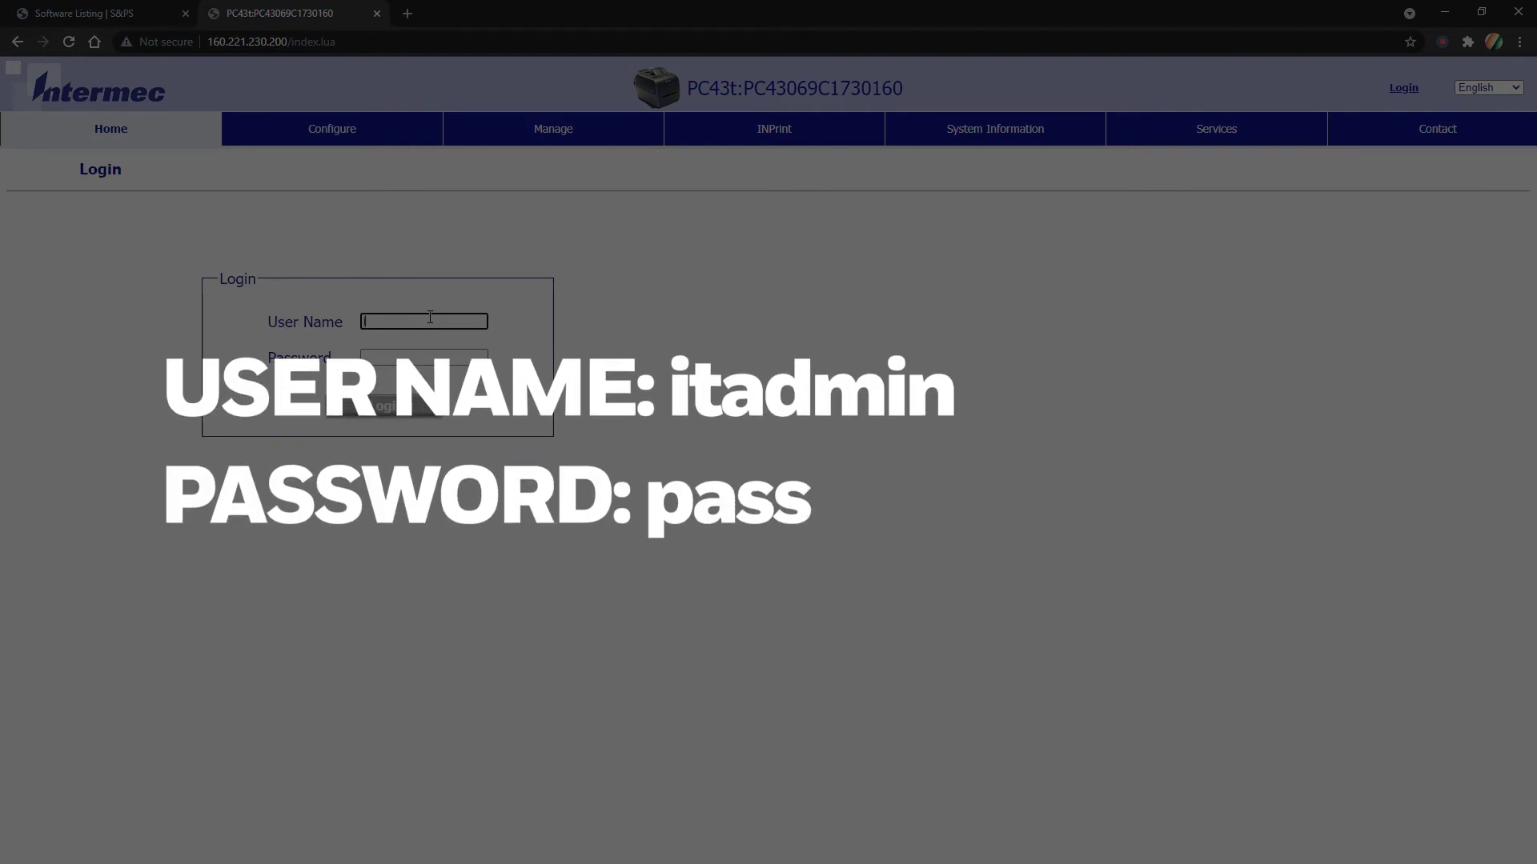
pyautogui.write('itadmin')
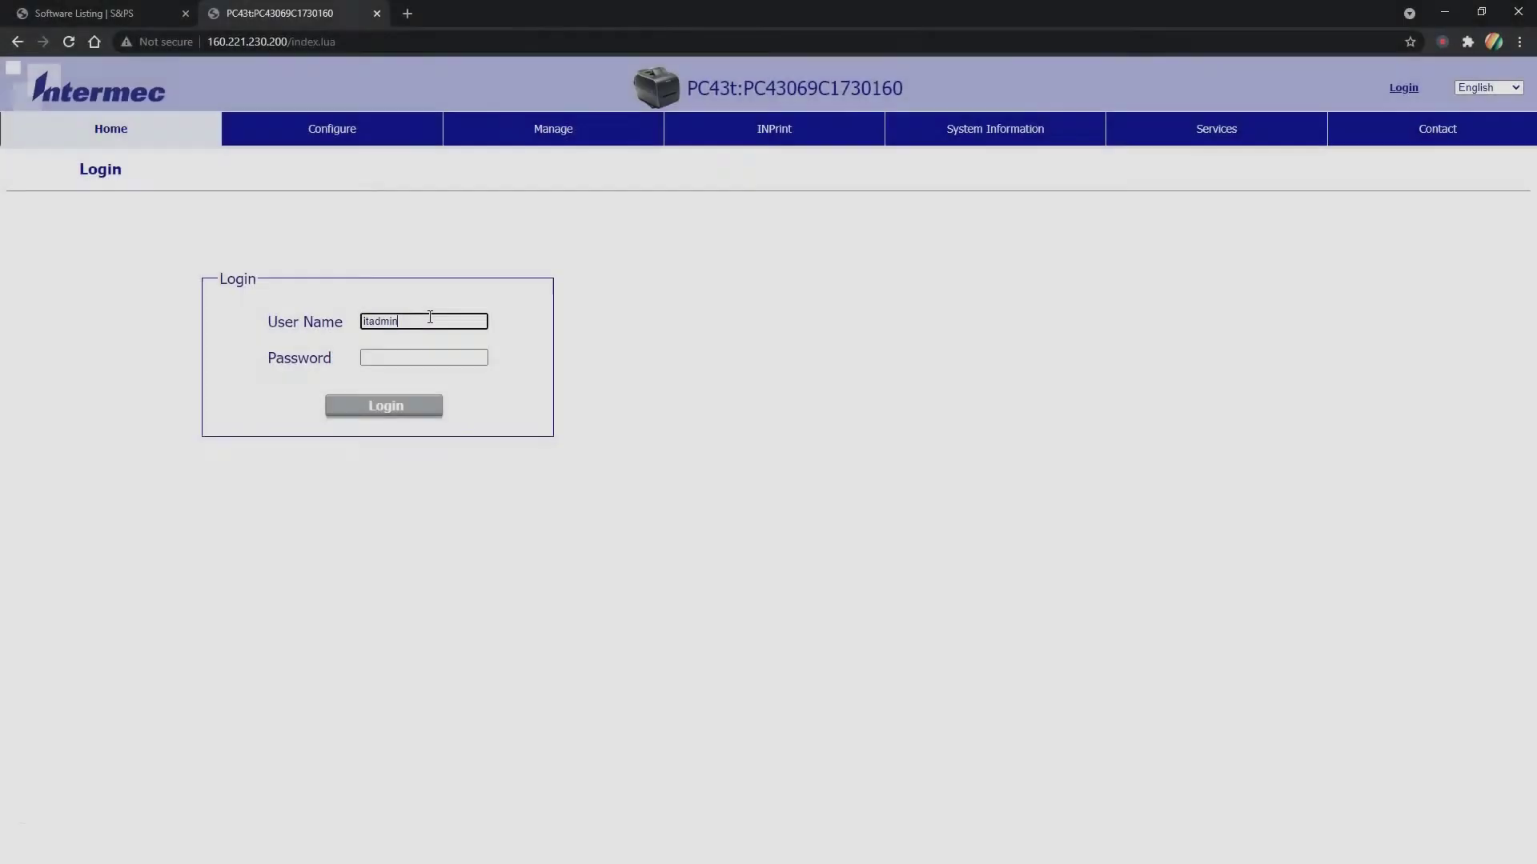
pyautogui.press('Tab')
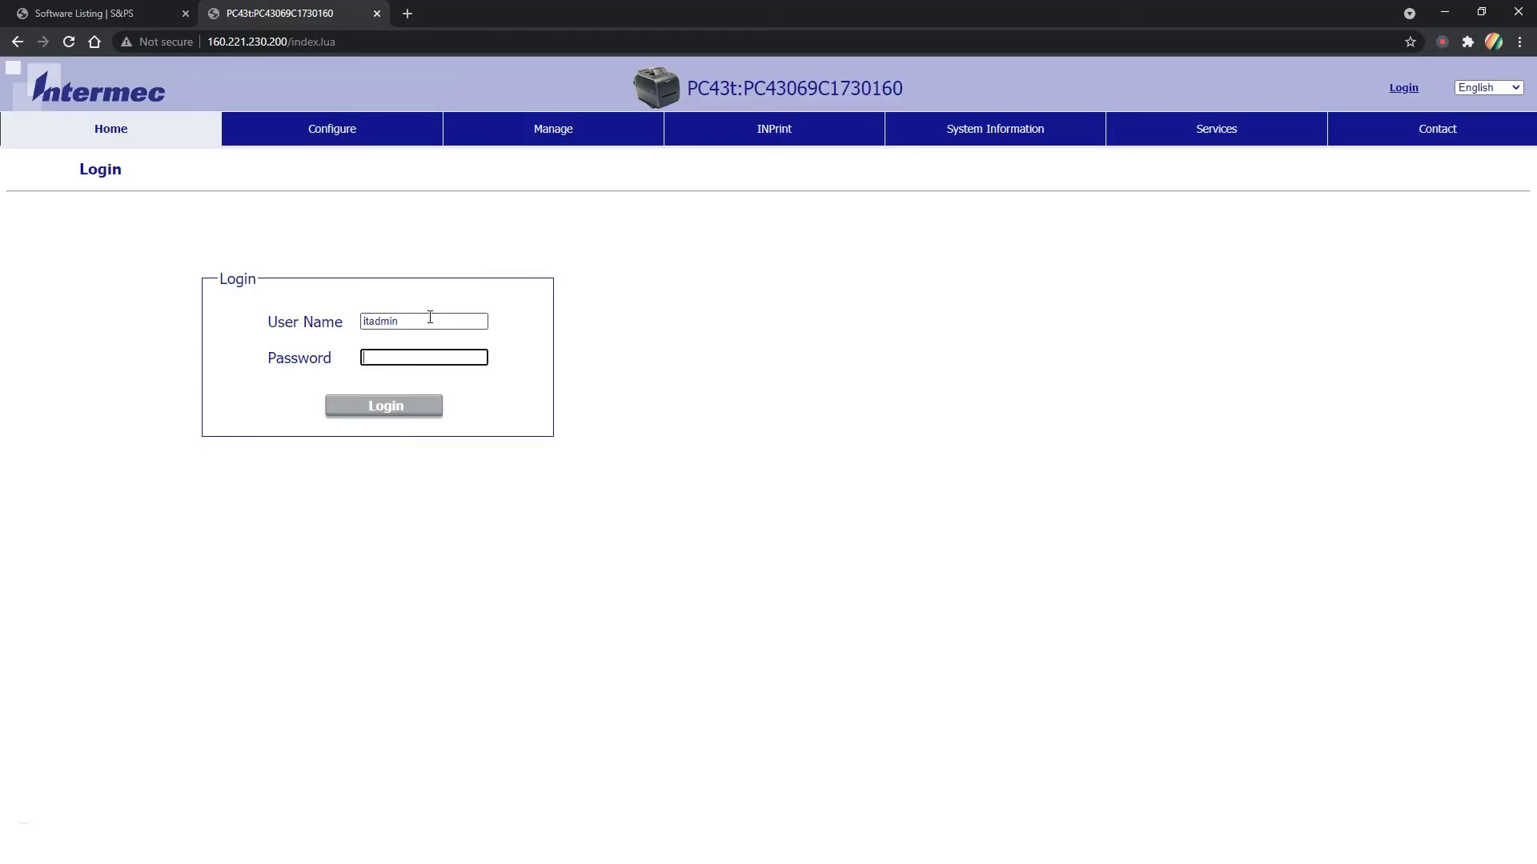
pyautogui.write('pas')
pyautogui.click(368, 408)
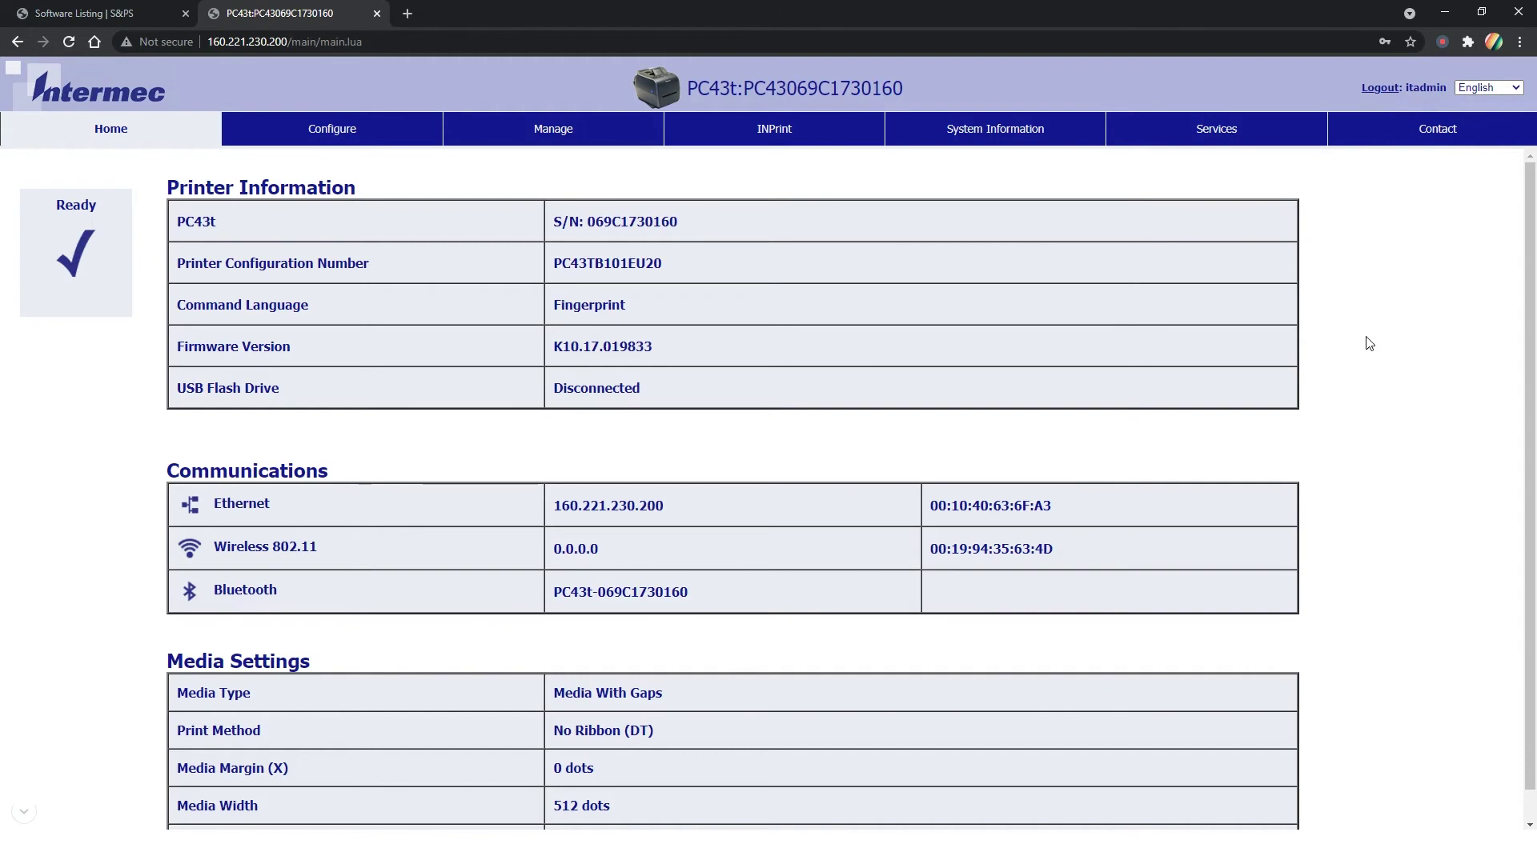
pyautogui.click(1234, 140)
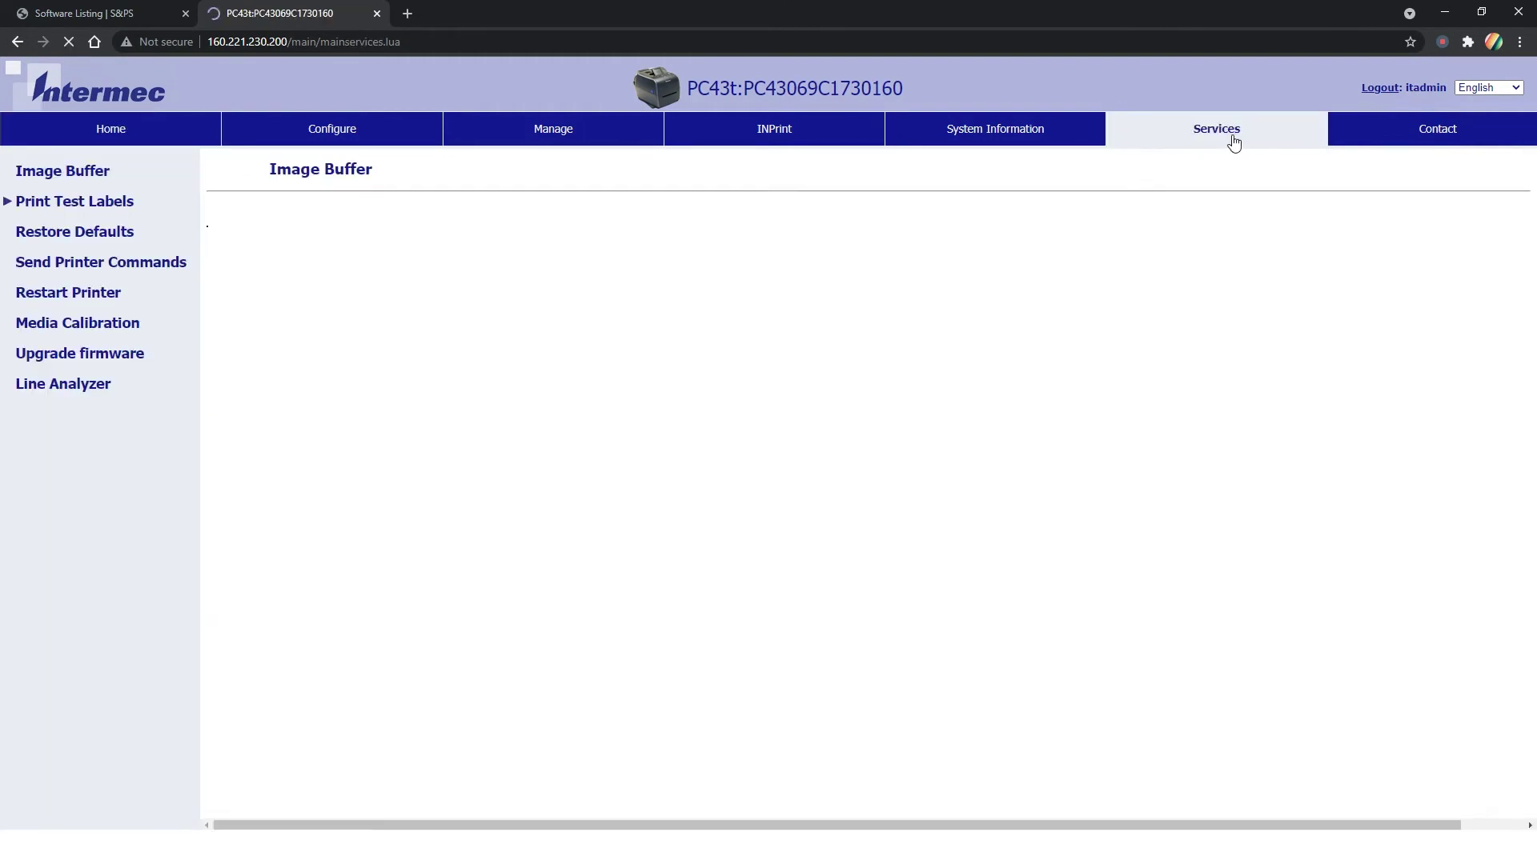
# Step: Upload firmware-K10.17.019837.bin through Upgrade firmware to bring the PC43t to K10.17.019837
pyautogui.click(133, 354)
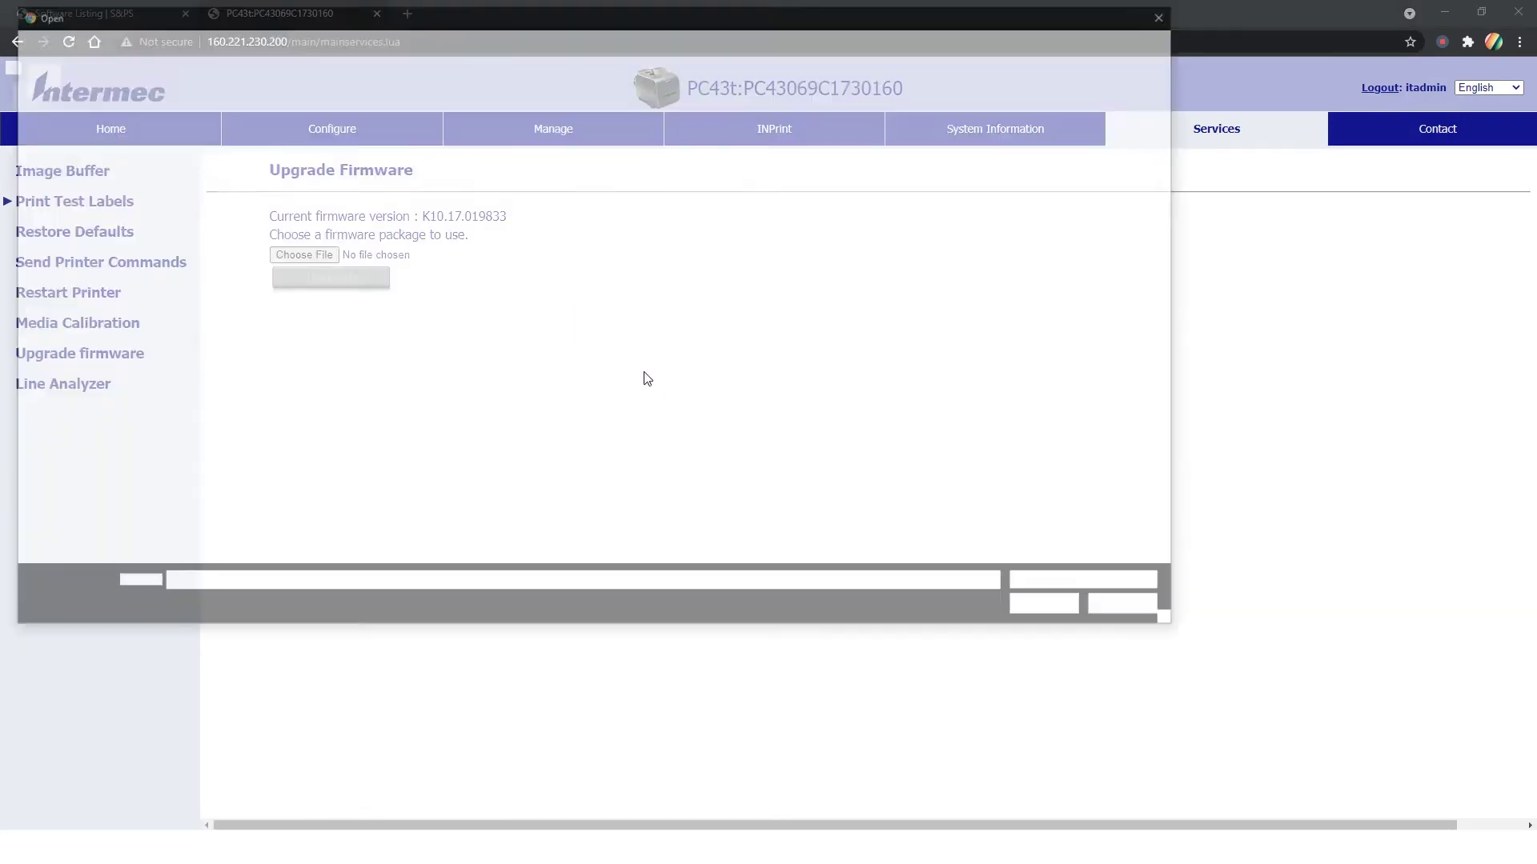
pyautogui.hotkey('alt', 'Up')
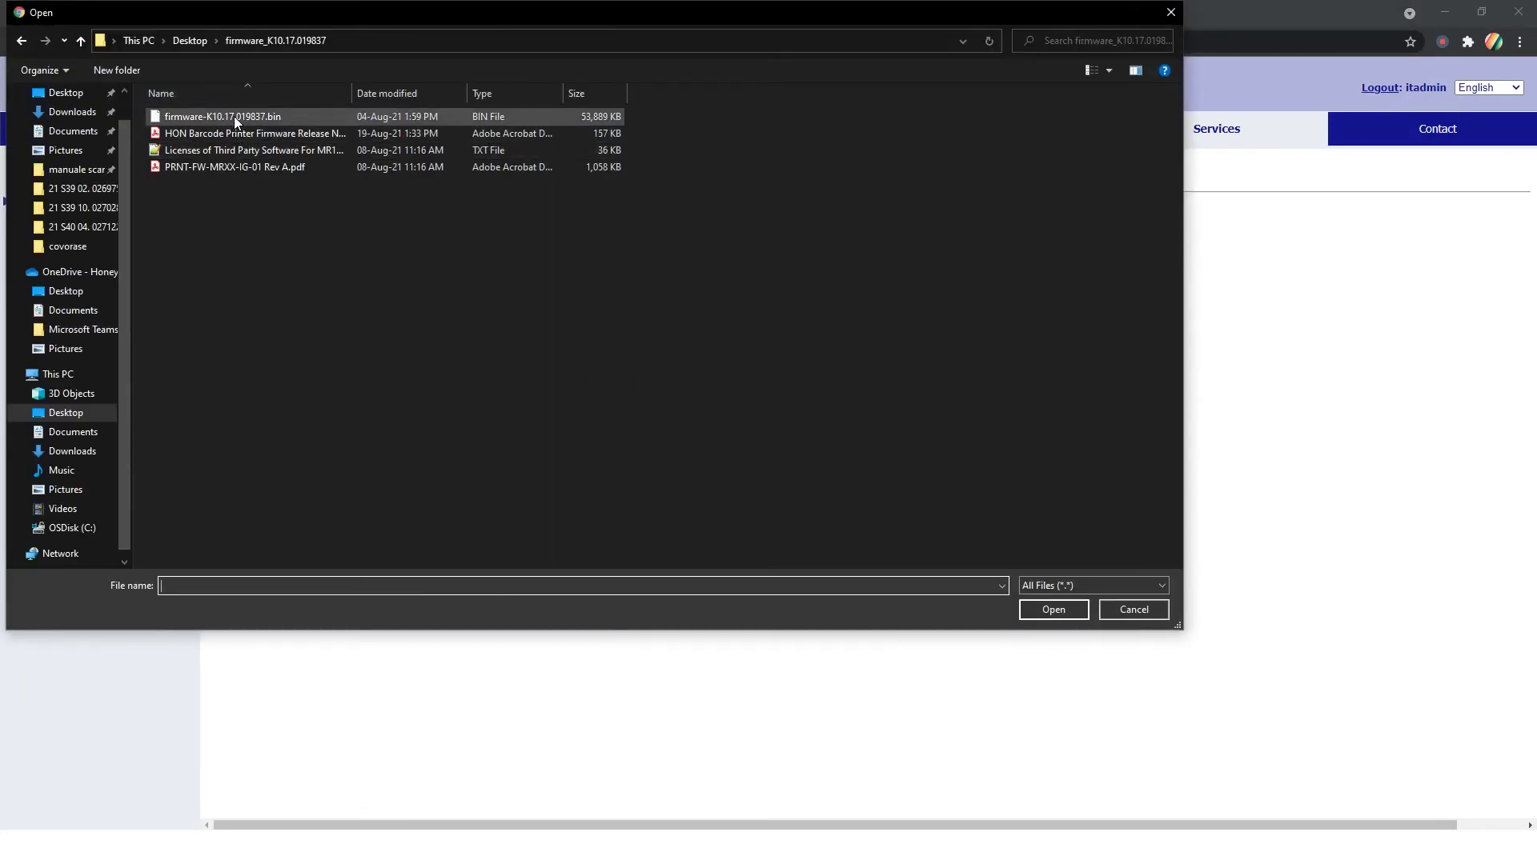
pyautogui.doubleClick(234, 117)
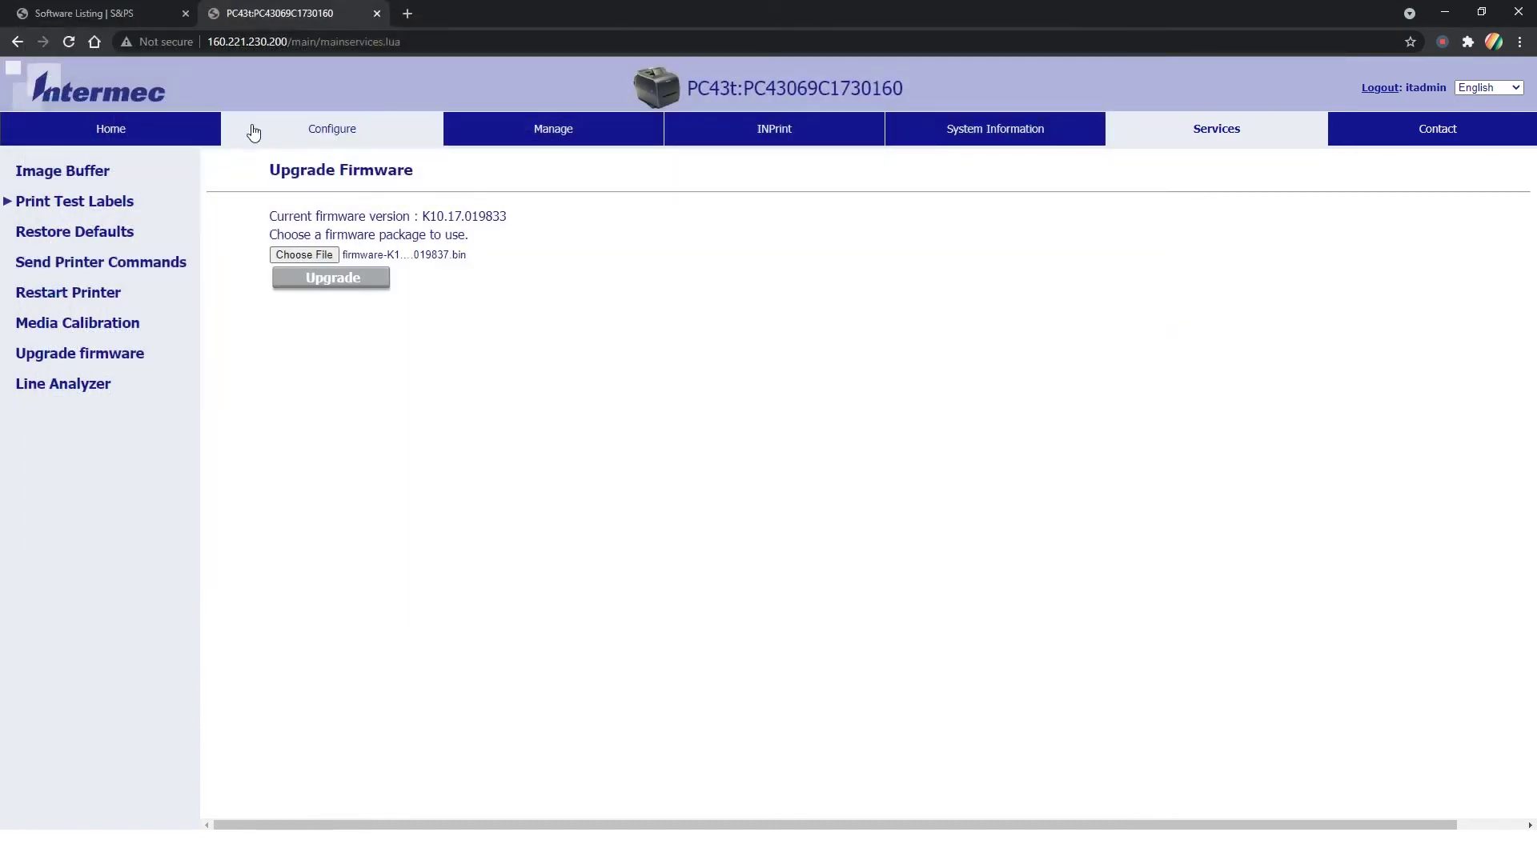
pyautogui.click(339, 284)
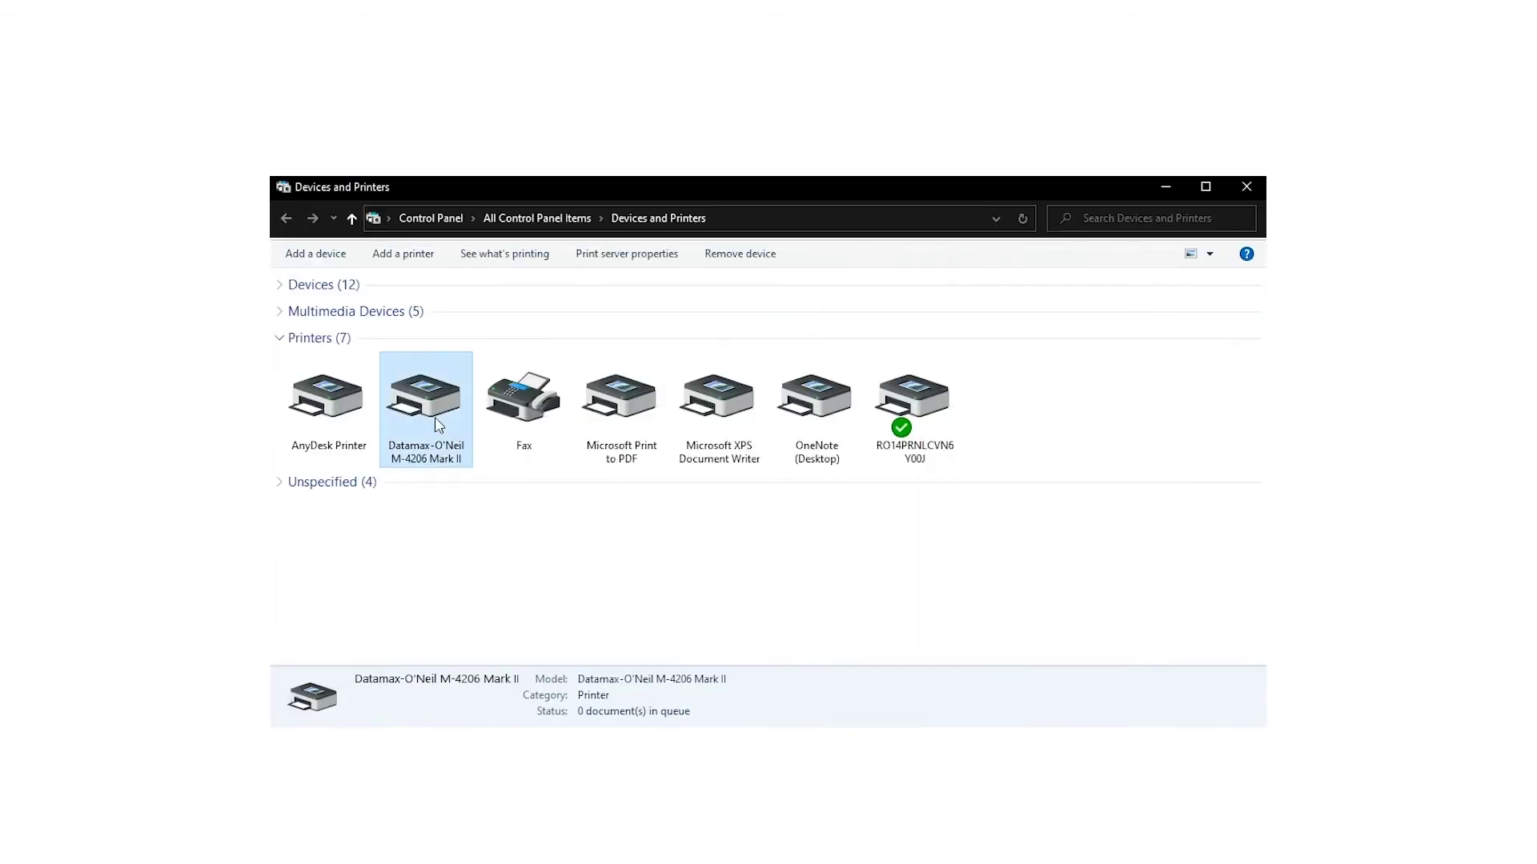
# Step: Switch the Datamax-O'Neil M-4206 Mark II to Print directly to the printer in its Advanced properties
pyautogui.rightClick(438, 424)
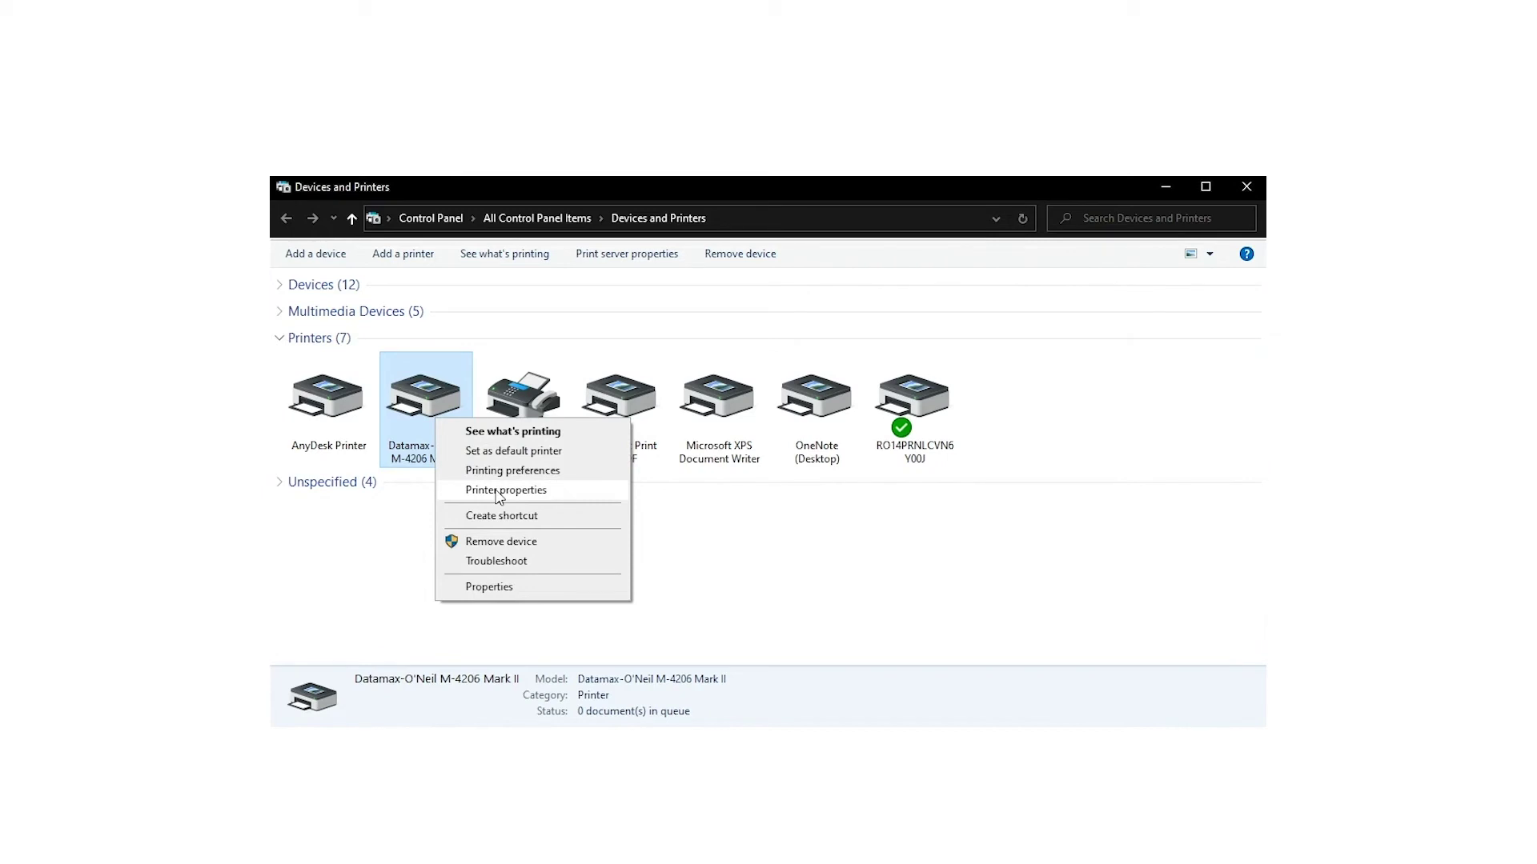
pyautogui.click(498, 491)
pyautogui.click(709, 454)
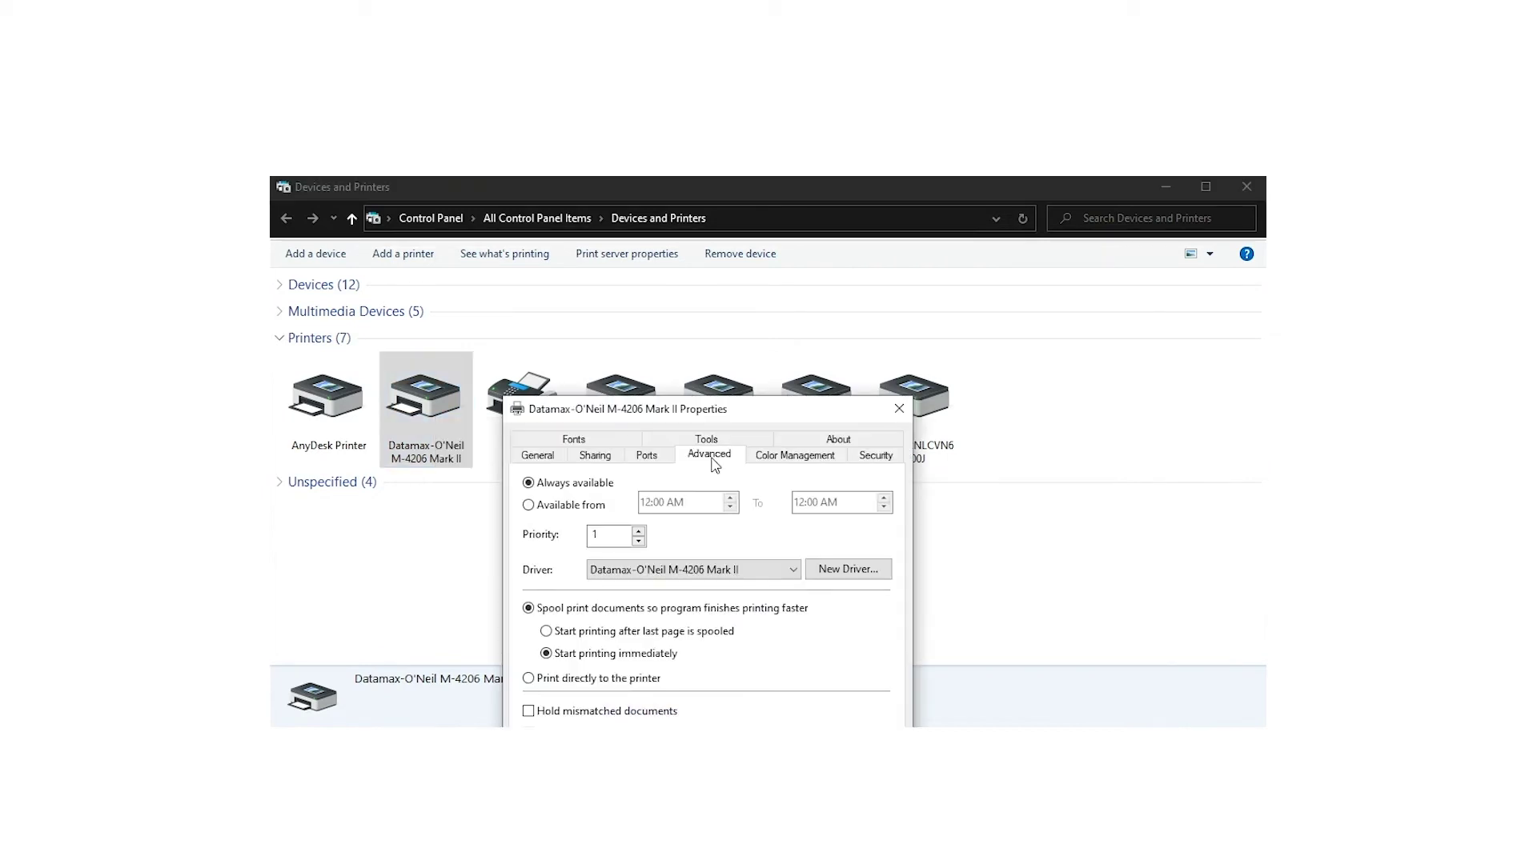
pyautogui.click(608, 681)
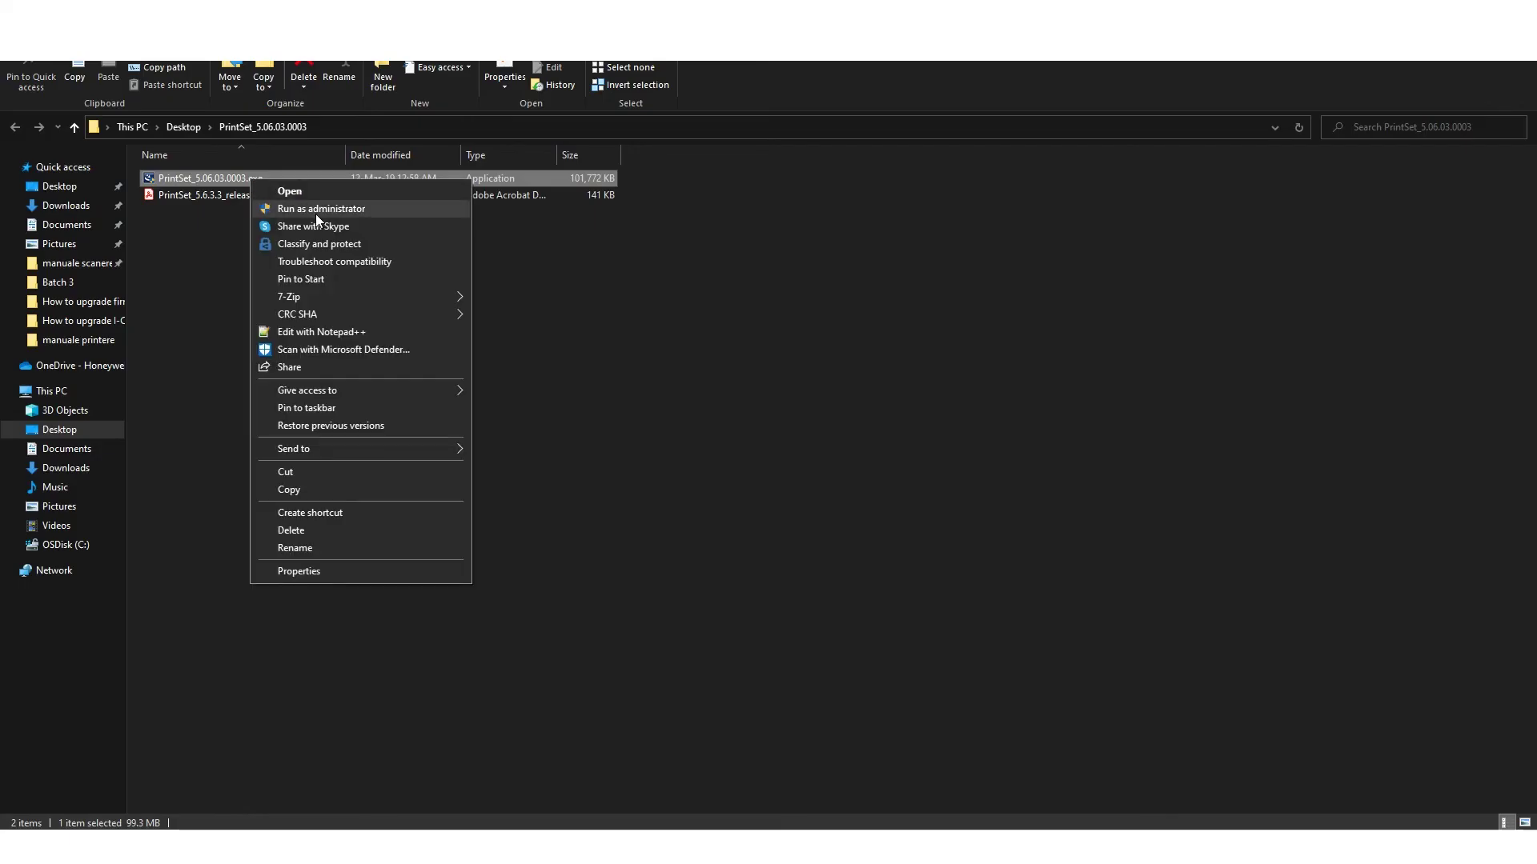
# Step: Run the PrintSet 5.06.03.0003 installer as administrator and accept the language choice
pyautogui.click(316, 210)
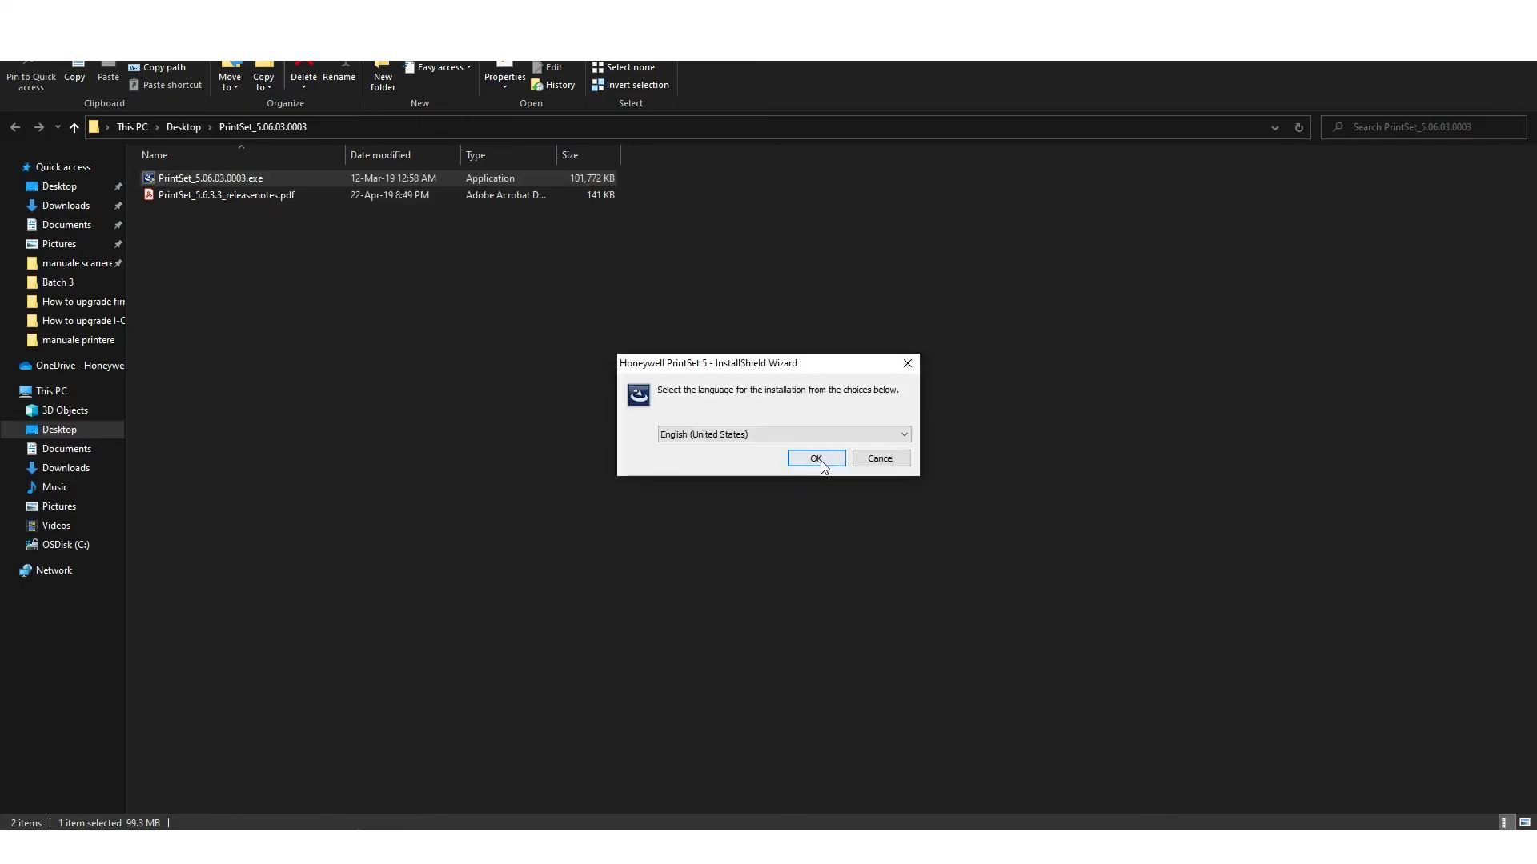
pyautogui.click(816, 458)
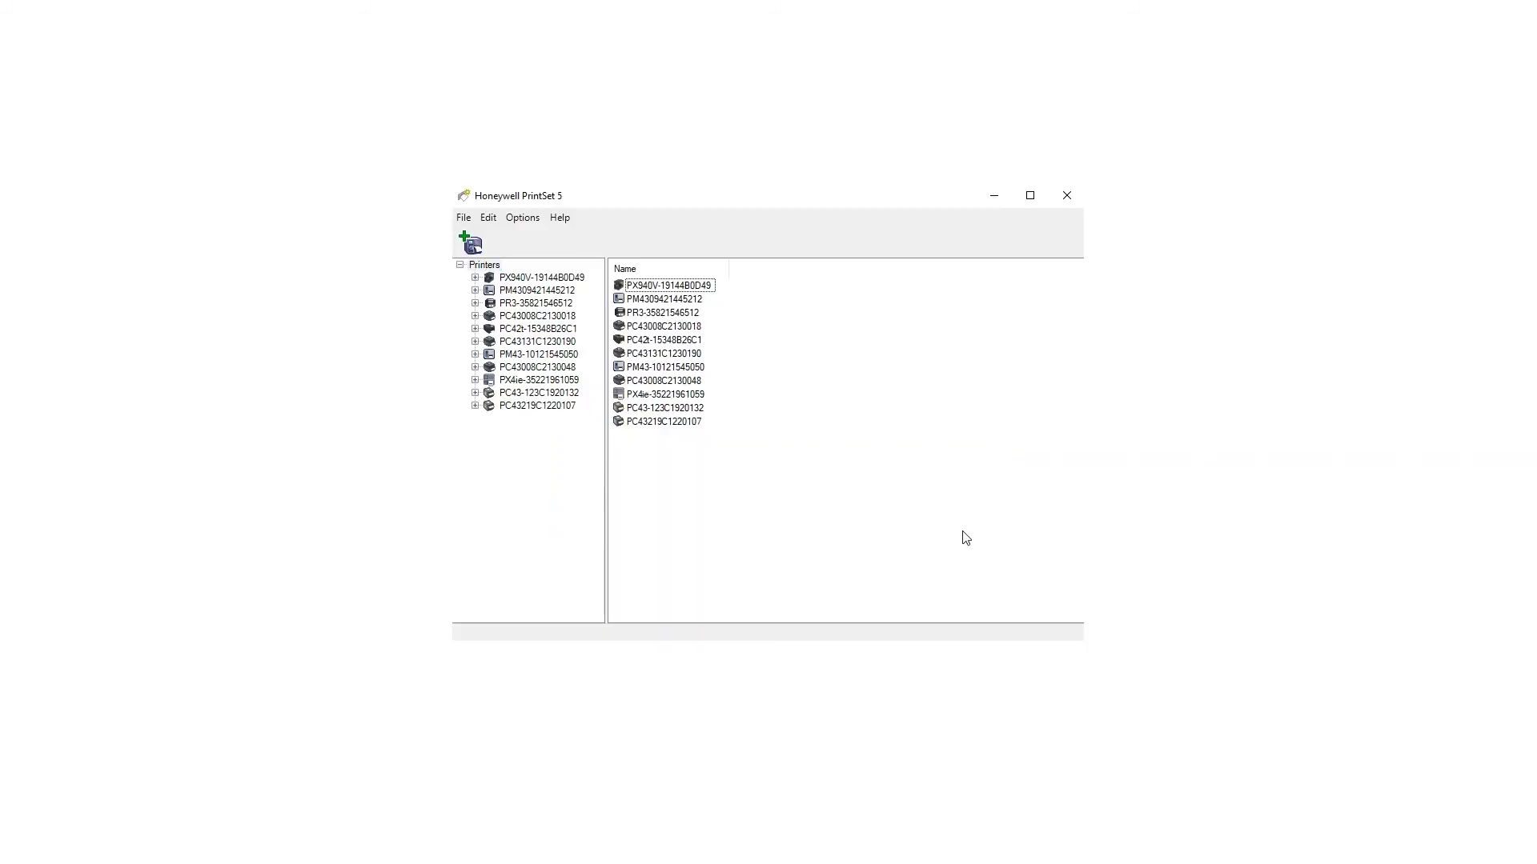
# Step: Add the USB-connected PC42t in PrintSet 5 and open its General configuration settings
pyautogui.click(472, 245)
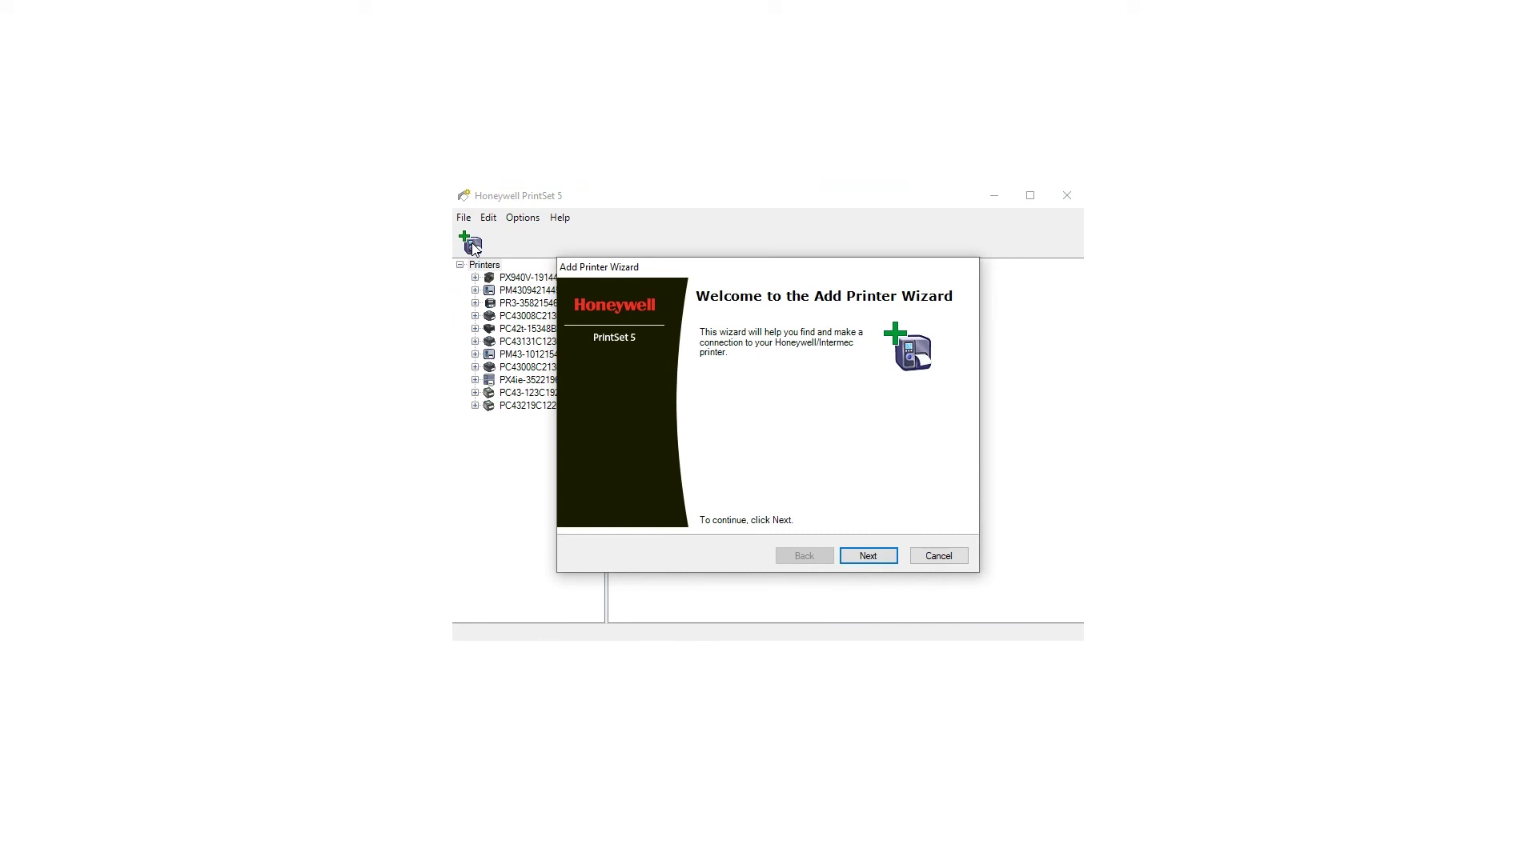
pyautogui.click(872, 557)
pyautogui.click(657, 484)
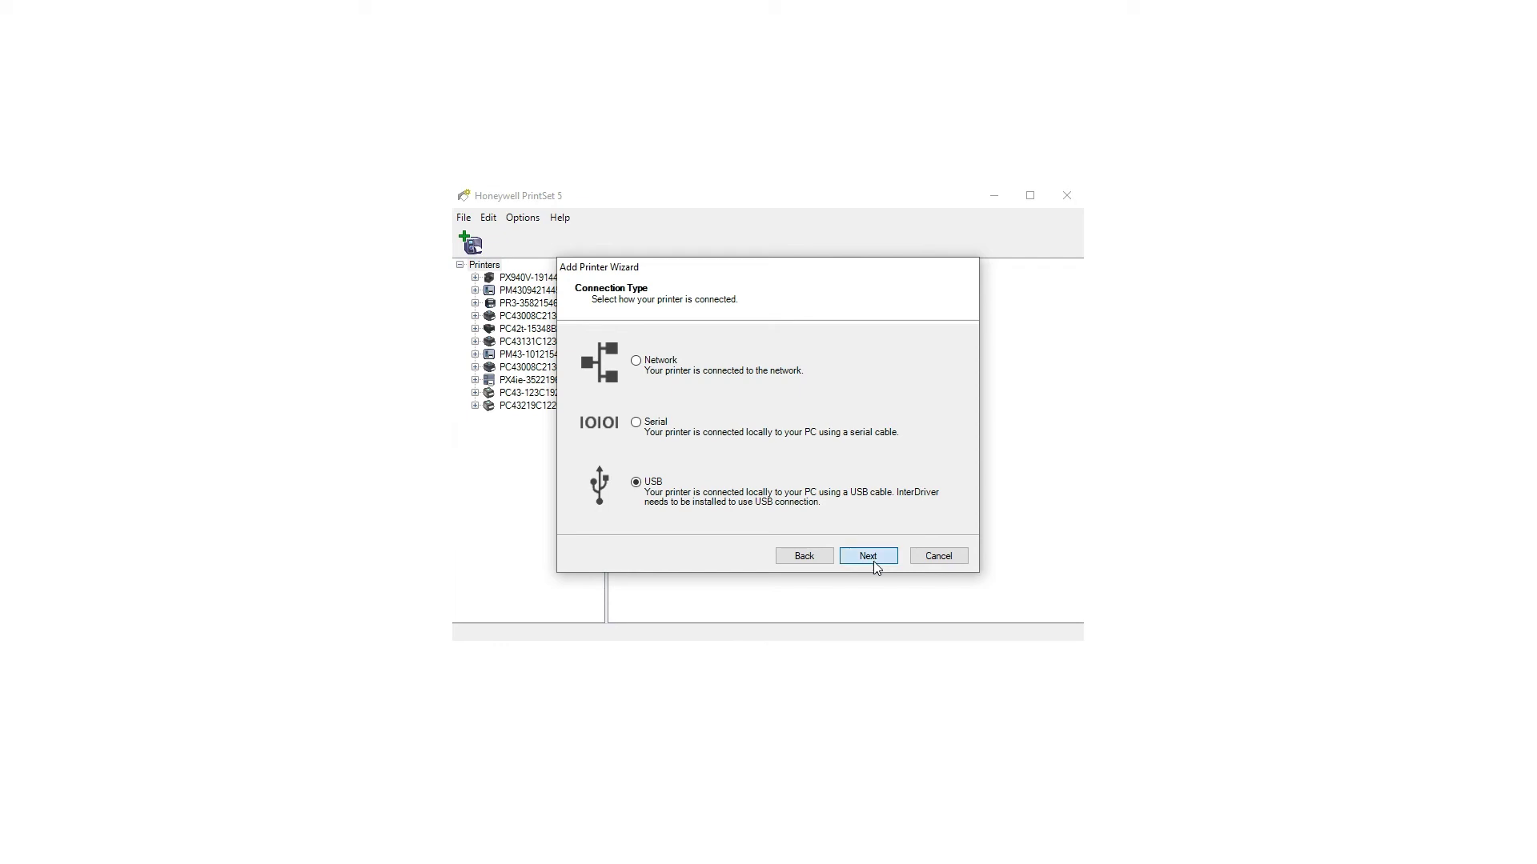
pyautogui.click(658, 410)
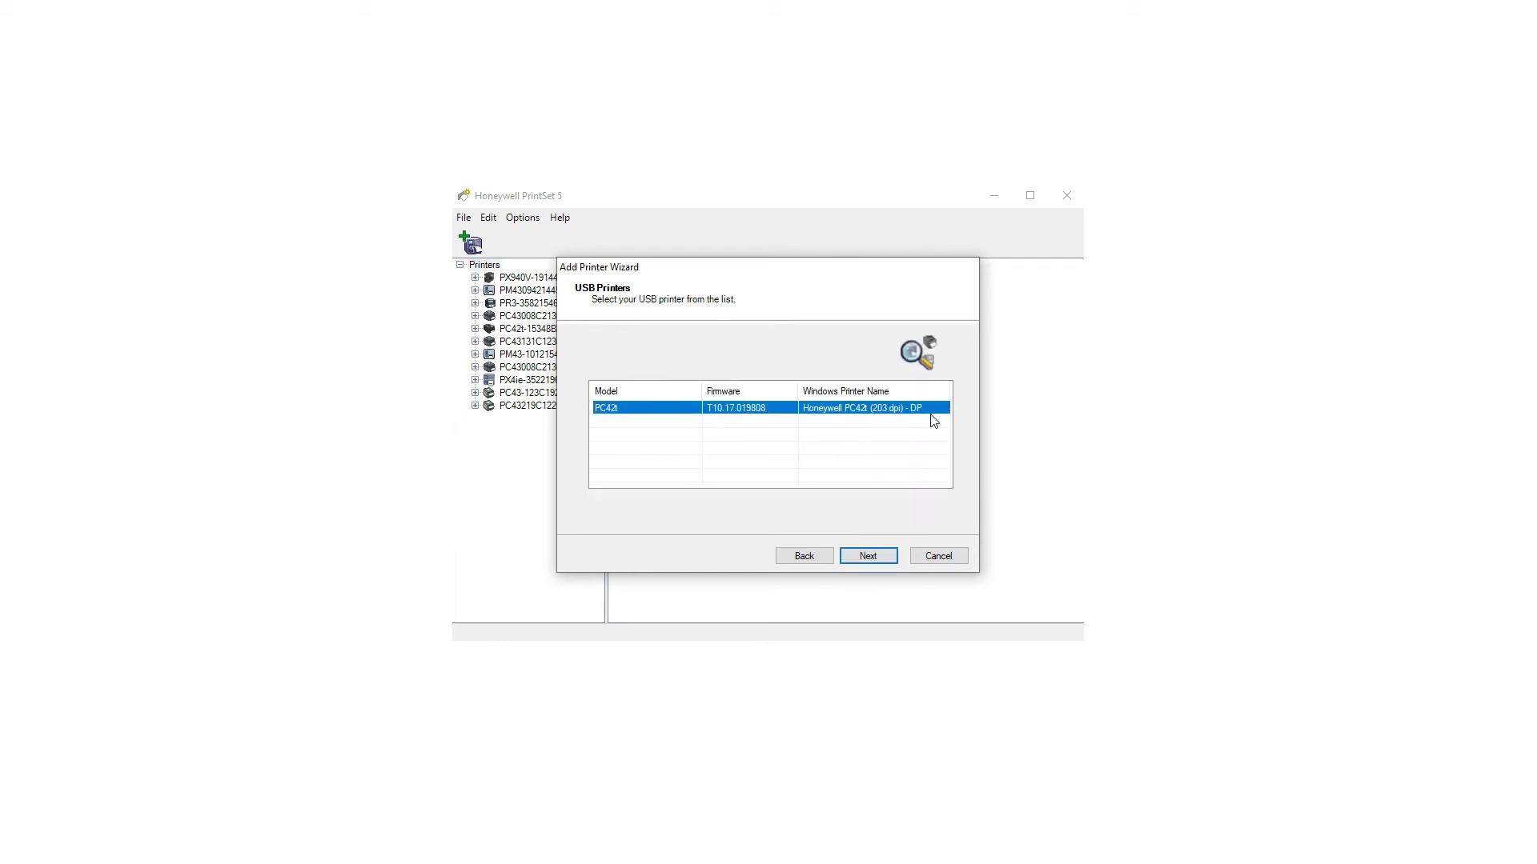
pyautogui.click(871, 555)
pyautogui.click(743, 442)
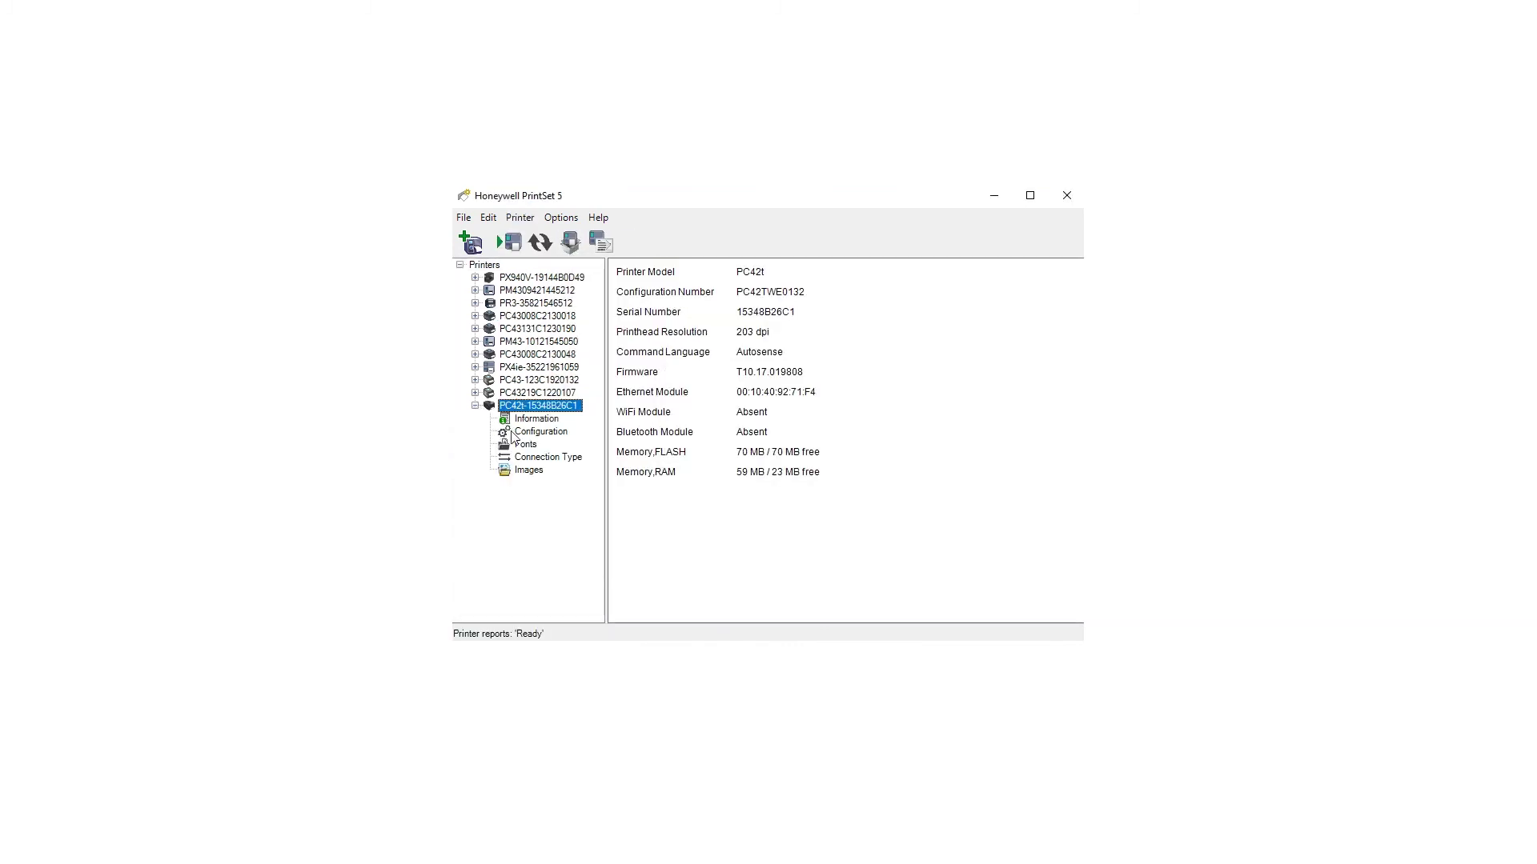
pyautogui.click(538, 434)
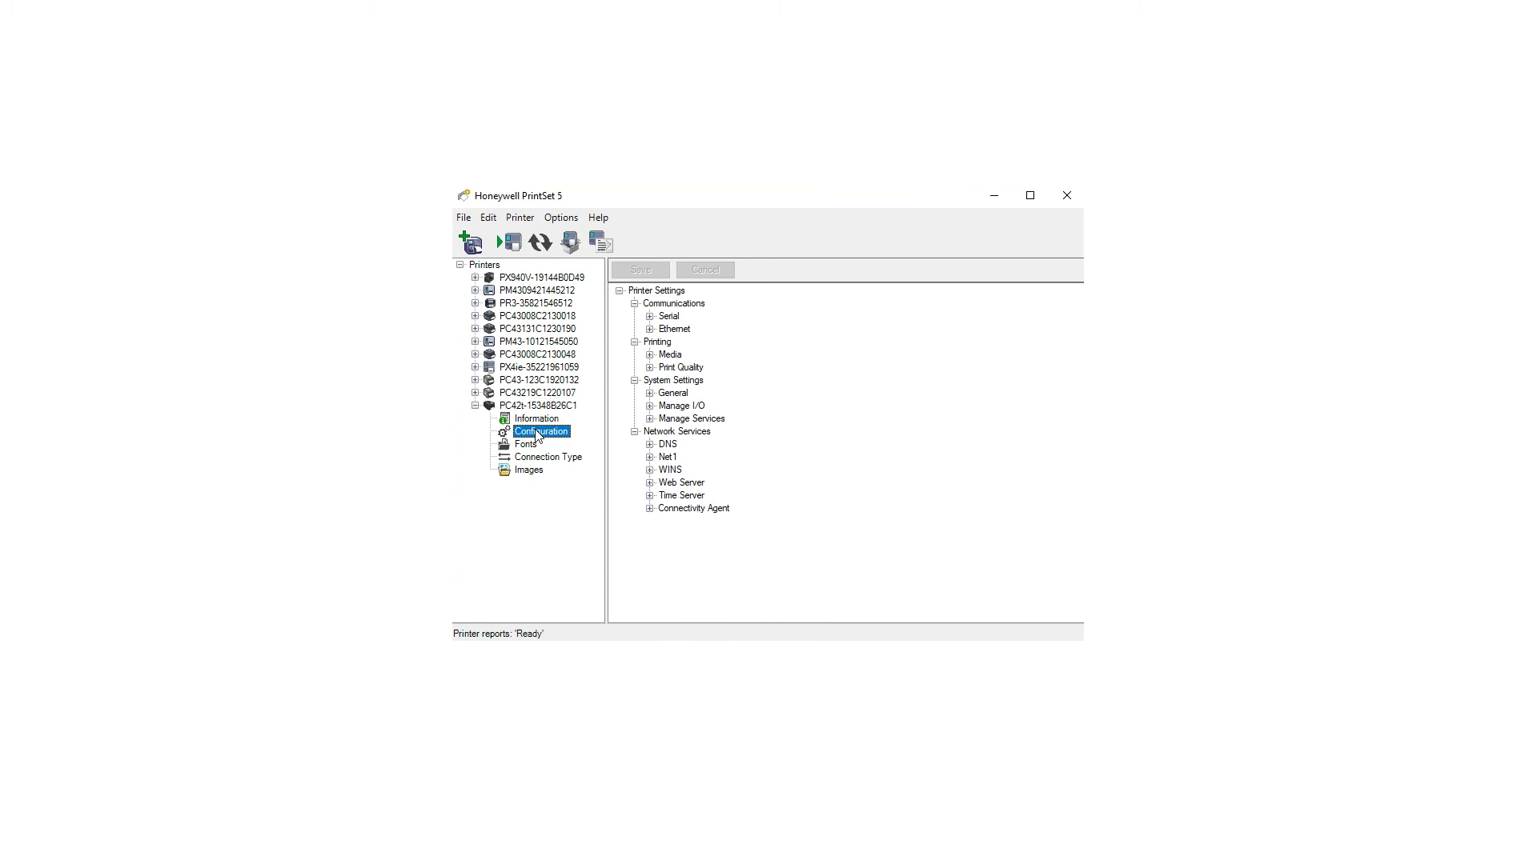
pyautogui.click(672, 393)
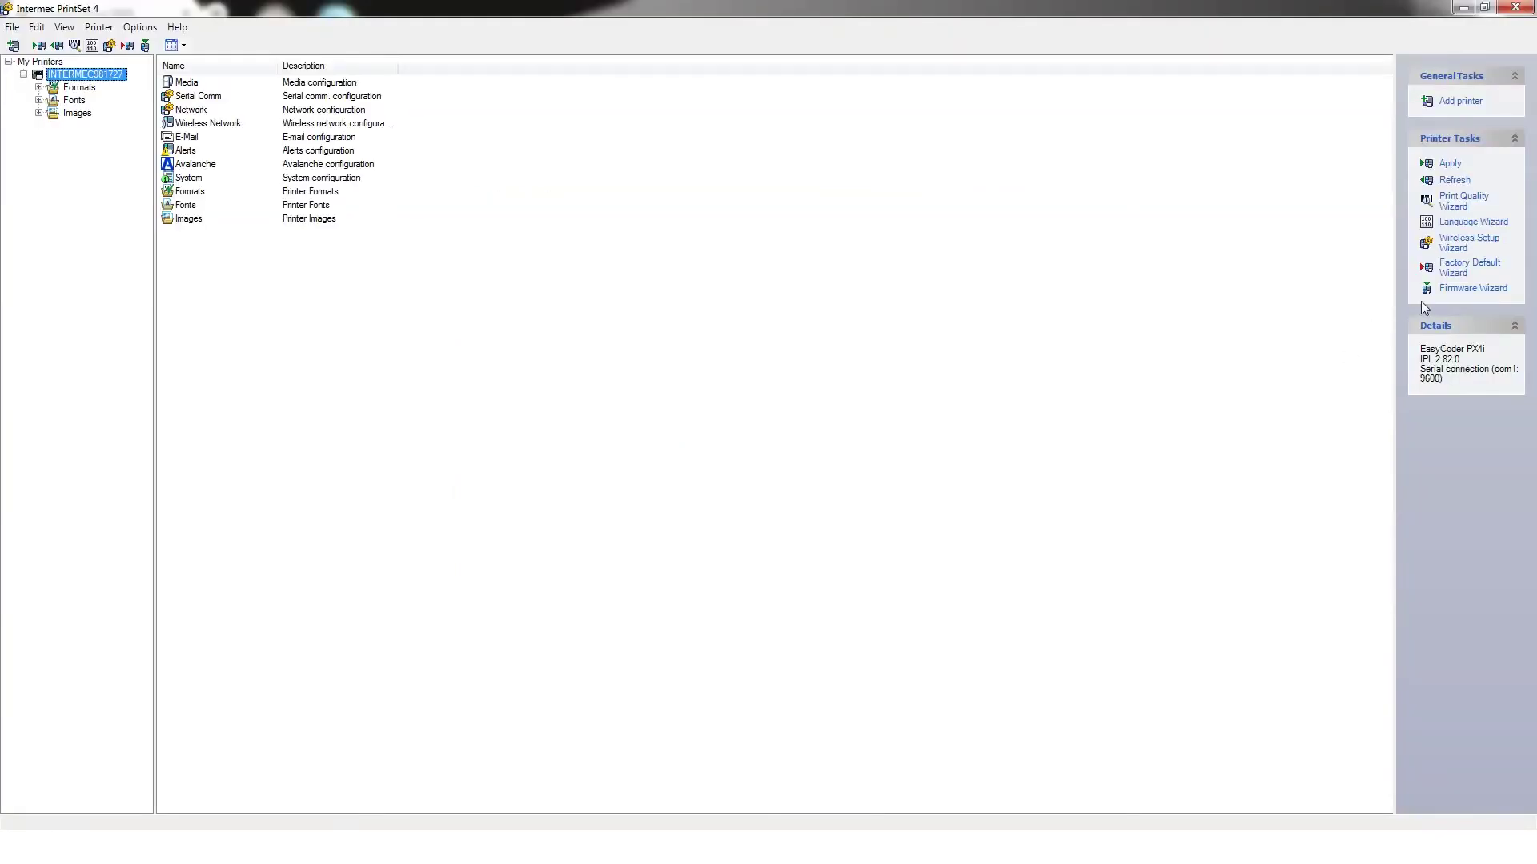
# Step: Start the Firmware Wizard and select the Downloads\Multi_PFMXseries_v8.82.0 folder as the firmware source
pyautogui.click(1465, 289)
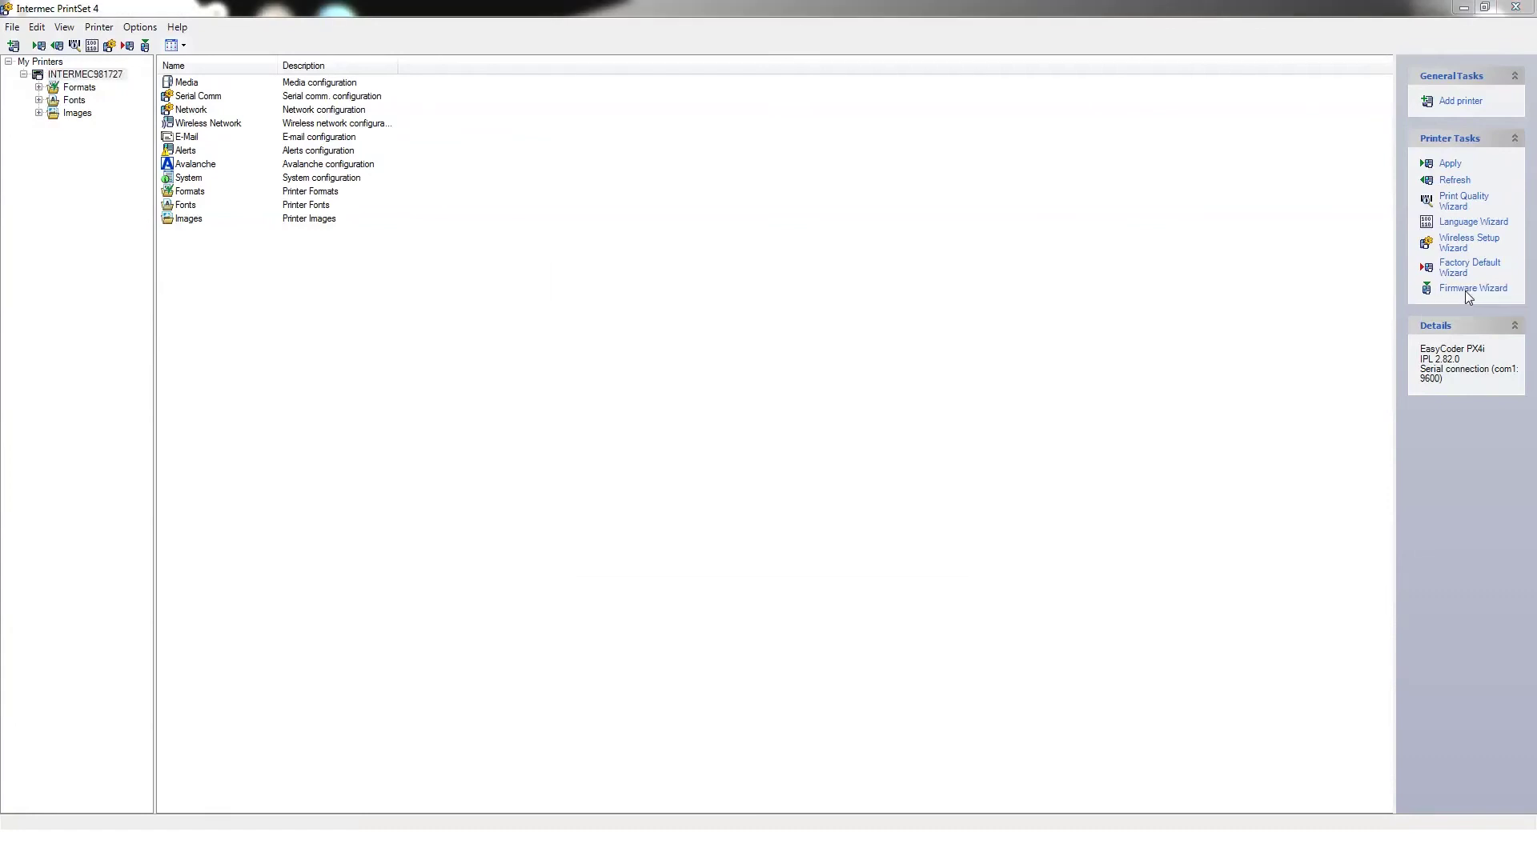
pyautogui.click(883, 554)
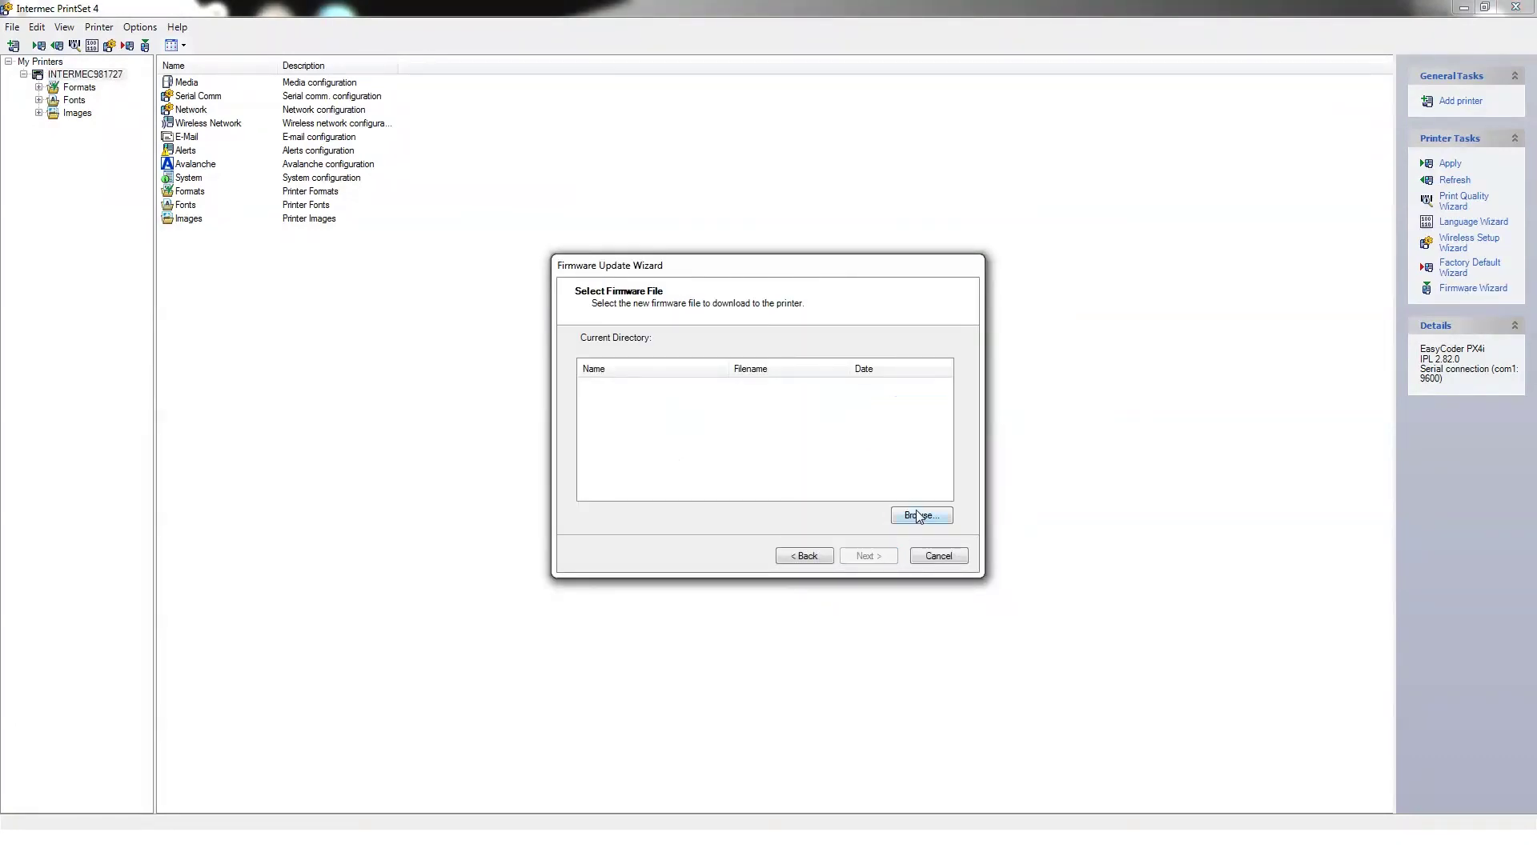
pyautogui.click(917, 515)
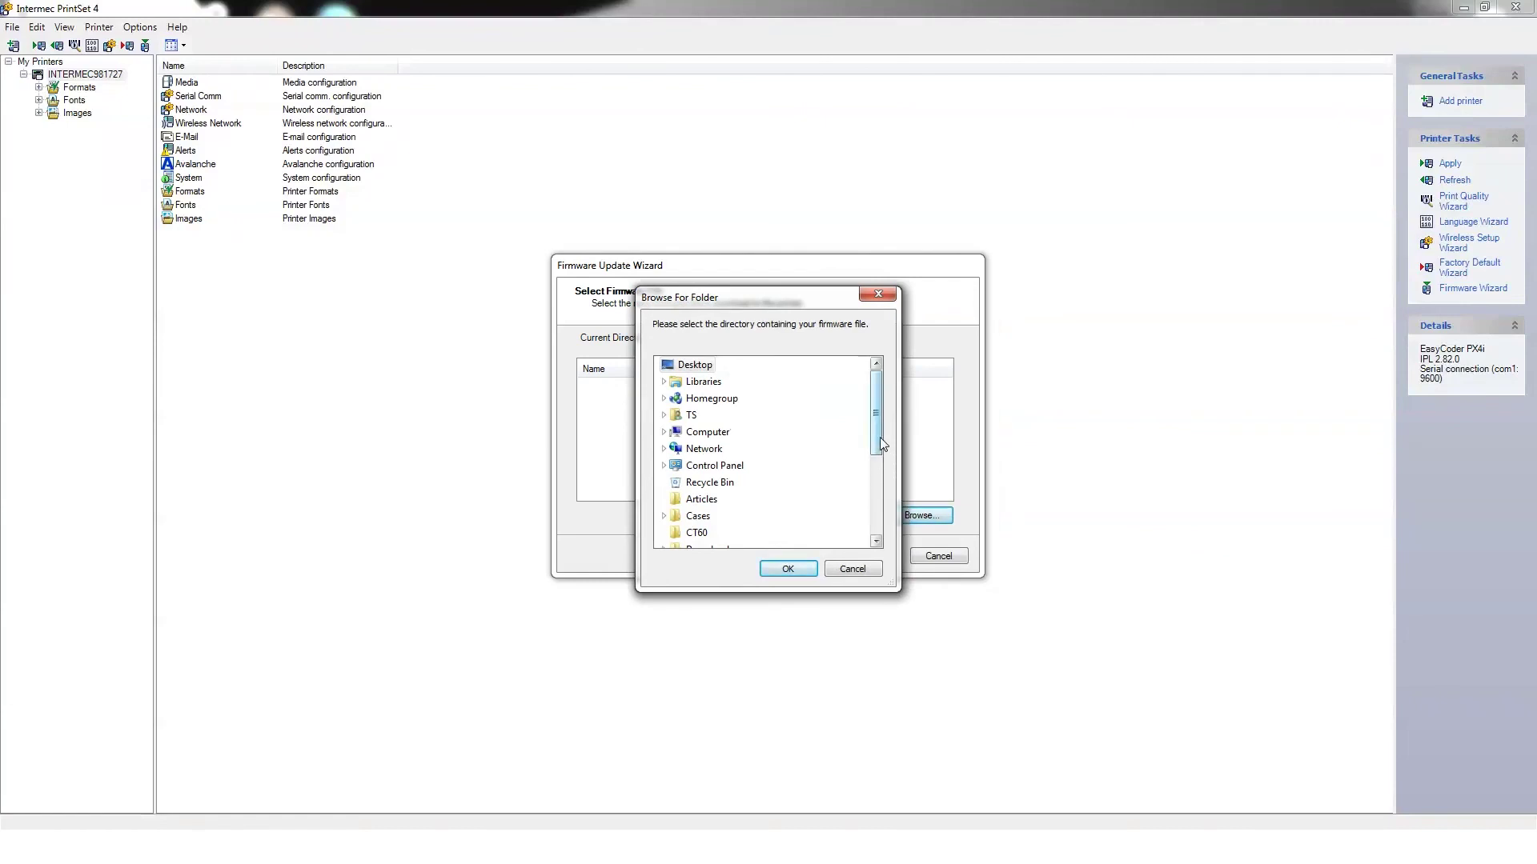
pyautogui.moveTo(881, 443); pyautogui.dragTo(882, 464)
pyautogui.scroll(1, 768, 496)
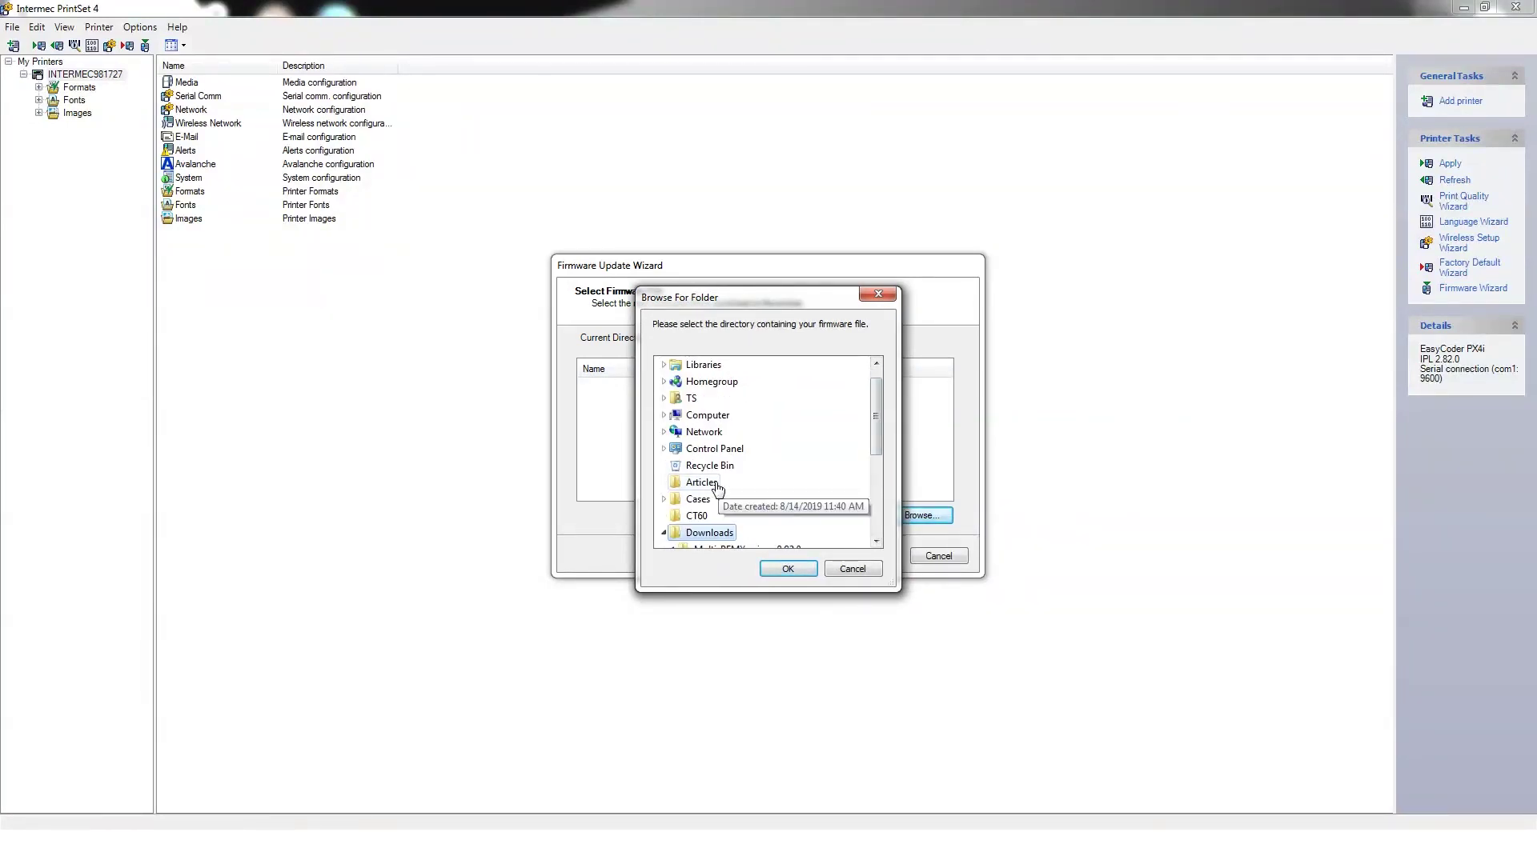
pyautogui.click(709, 533)
pyautogui.click(792, 466)
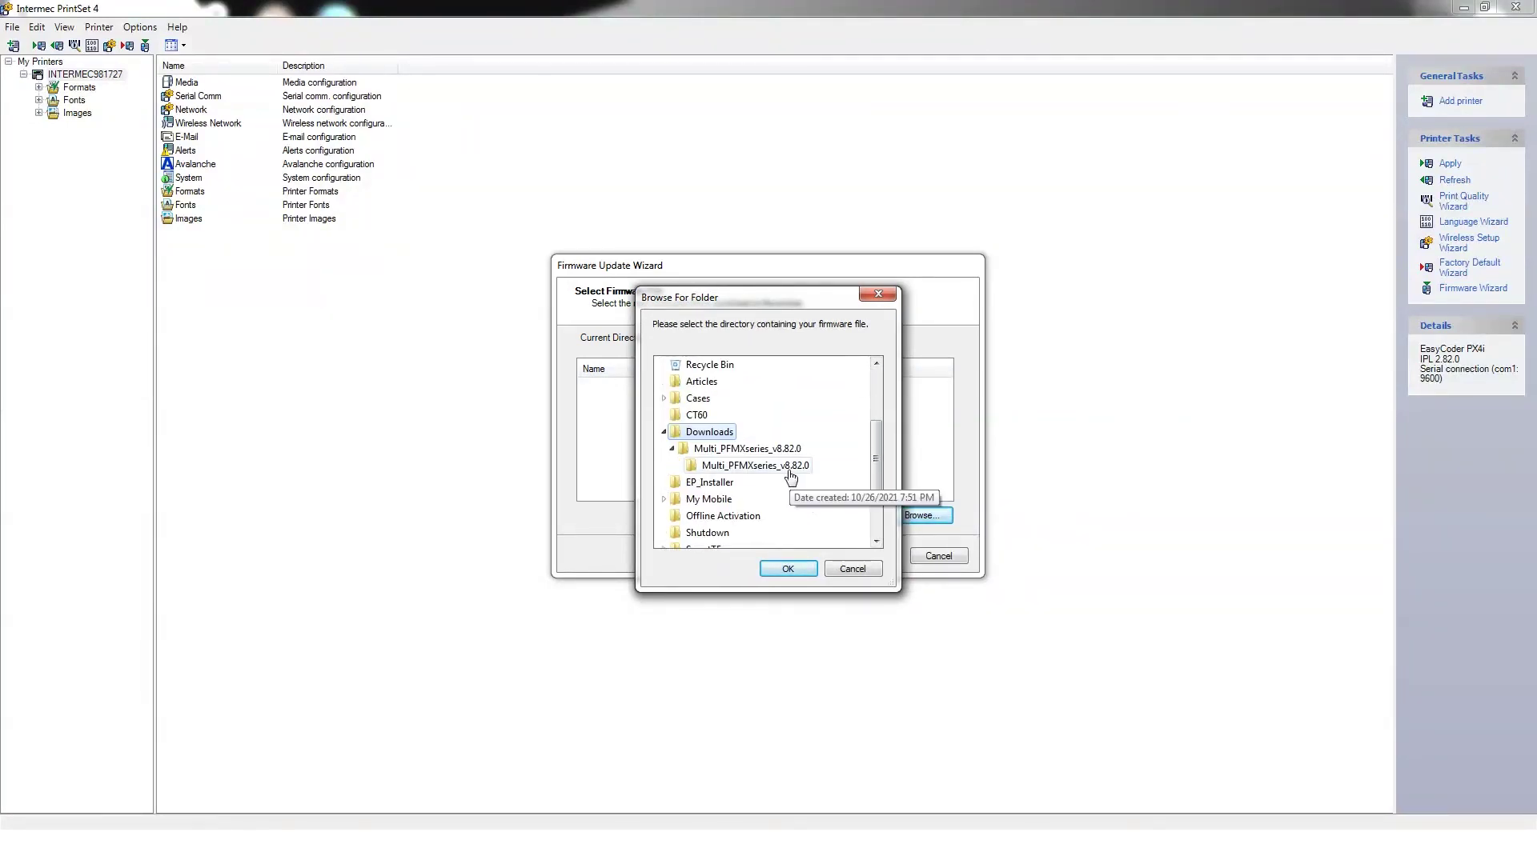
pyautogui.click(799, 570)
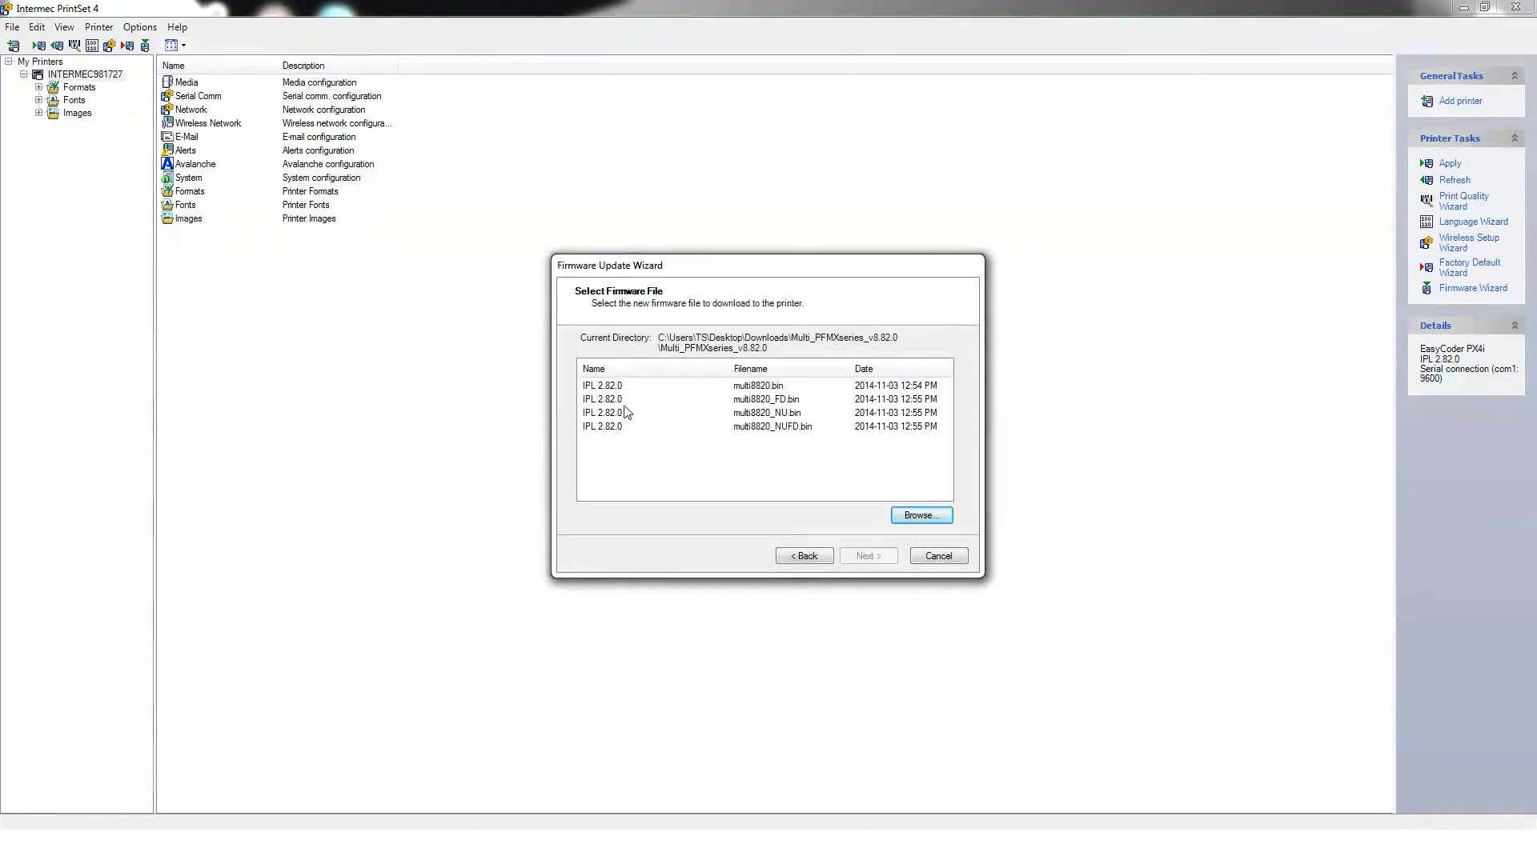
# Step: Flash multi8820.bin to the printer and reach the summary confirming IPL 2.82.0
pyautogui.click(608, 387)
pyautogui.click(868, 556)
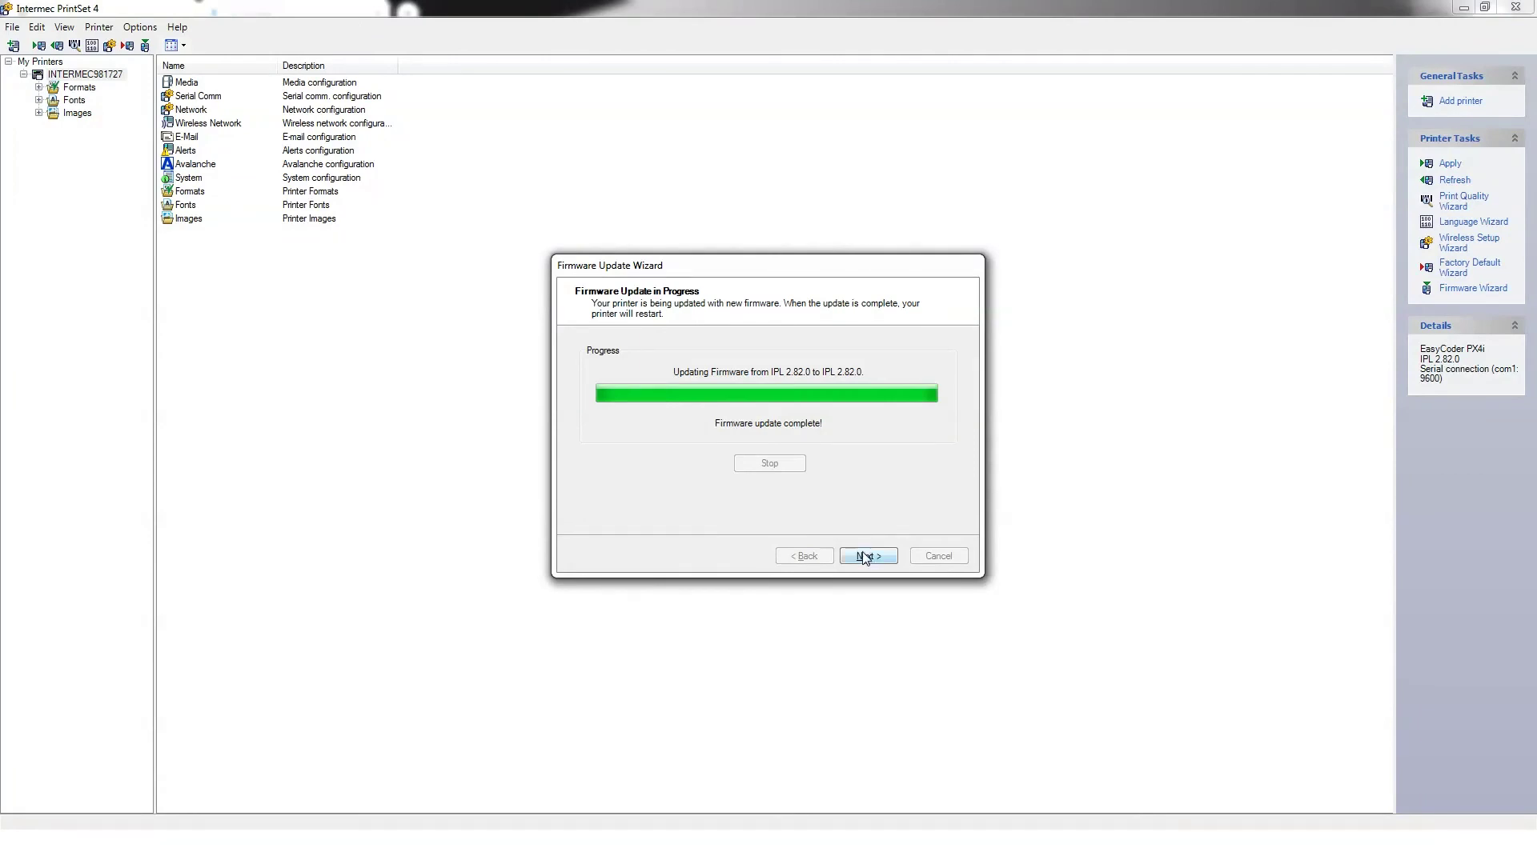
pyautogui.click(869, 556)
pyautogui.click(867, 557)
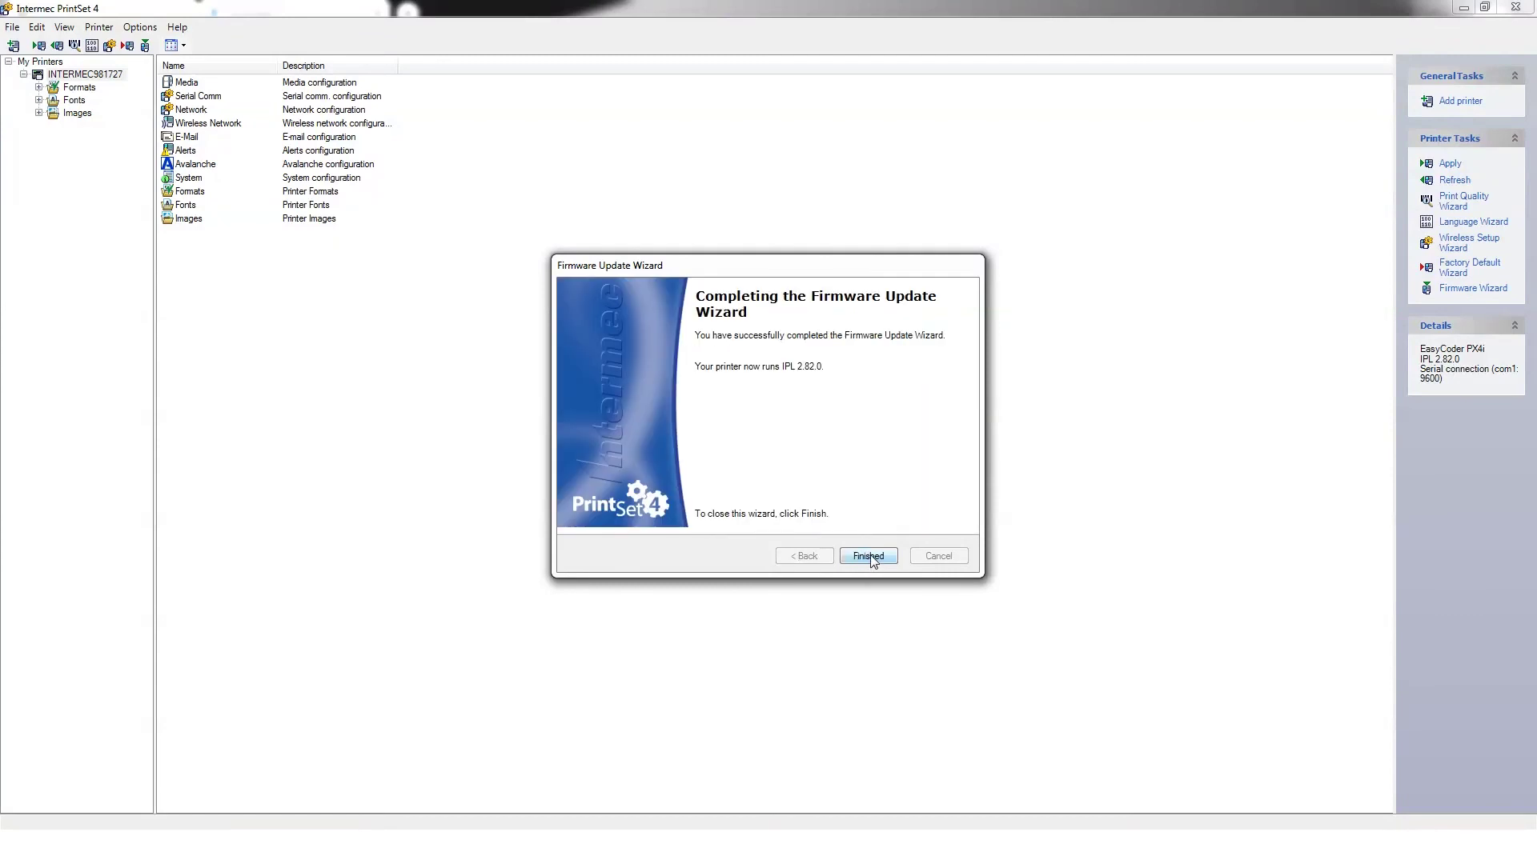